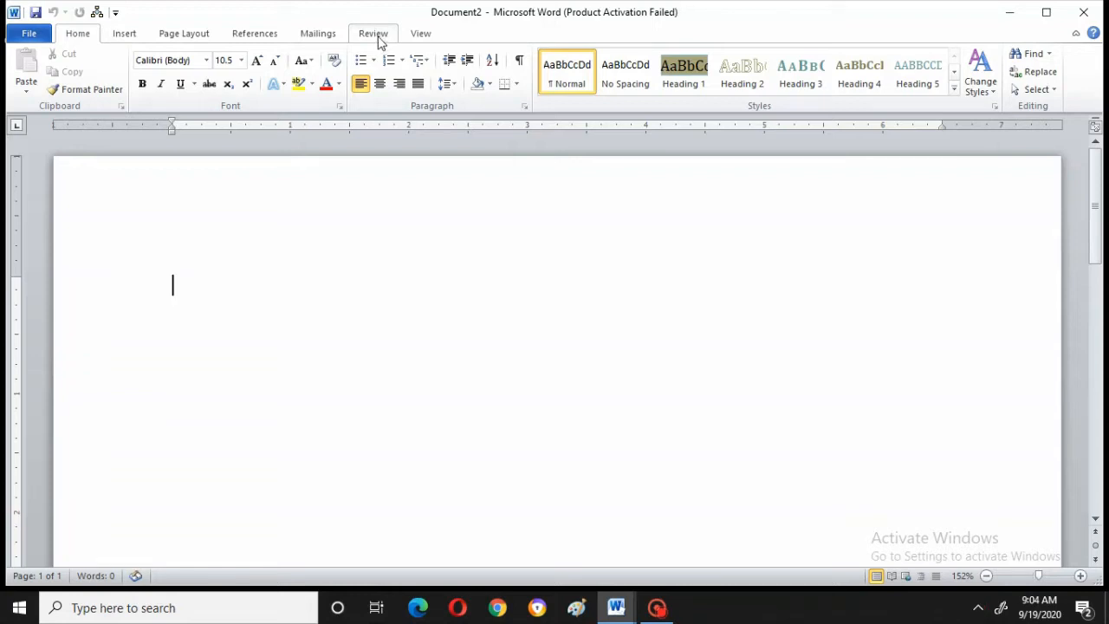
- Write the sentence "The computer is electronic machine" at the start of the blank document
left_click(375, 37)
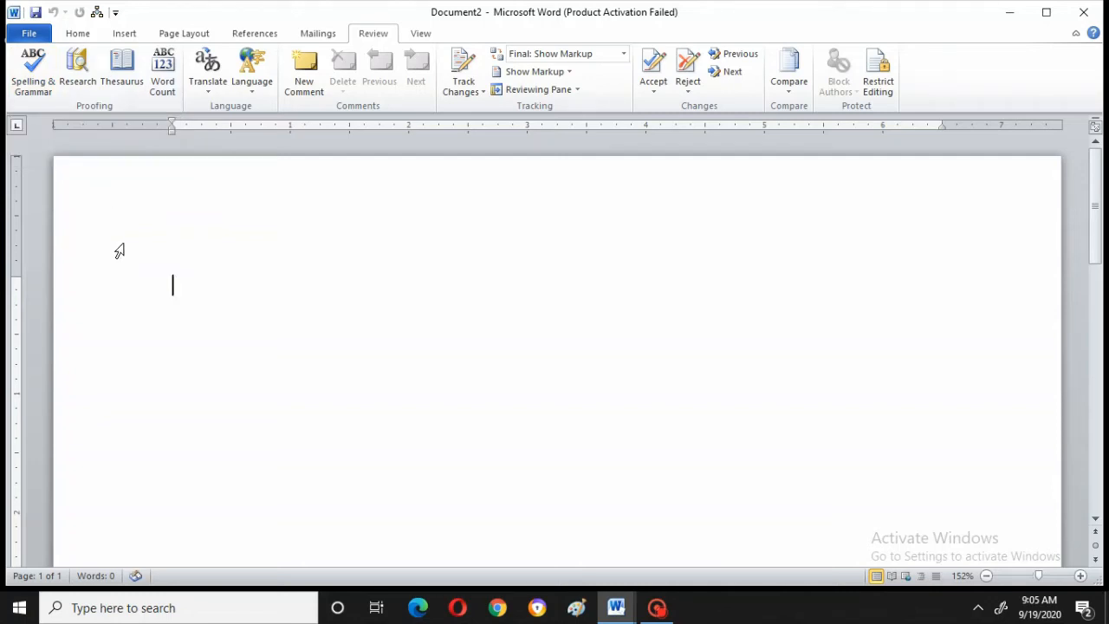
type("the c")
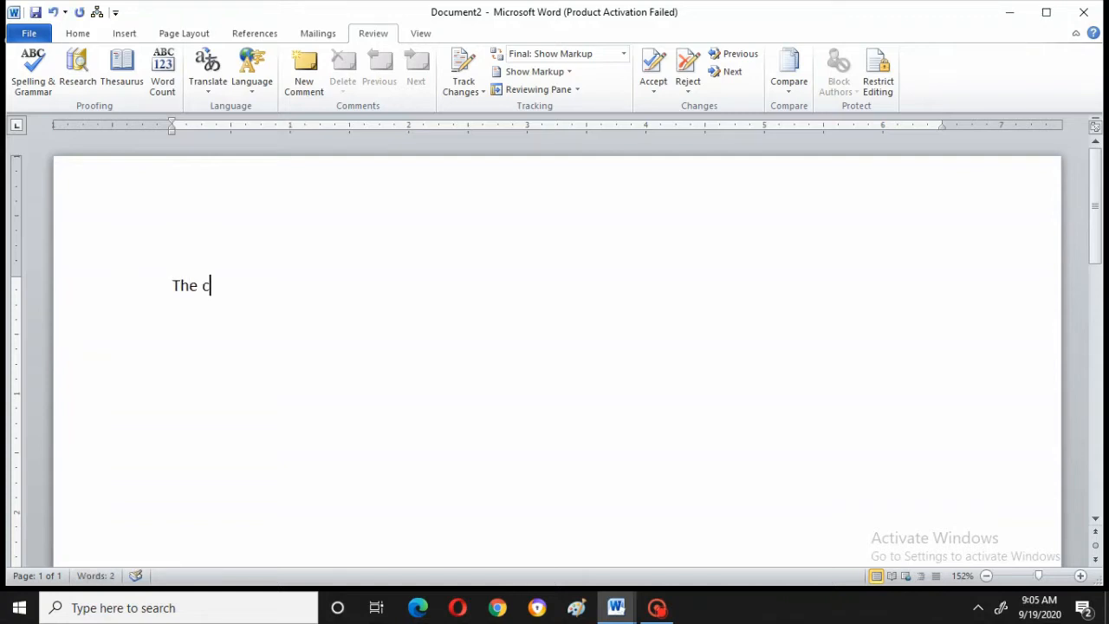
type("omputer is")
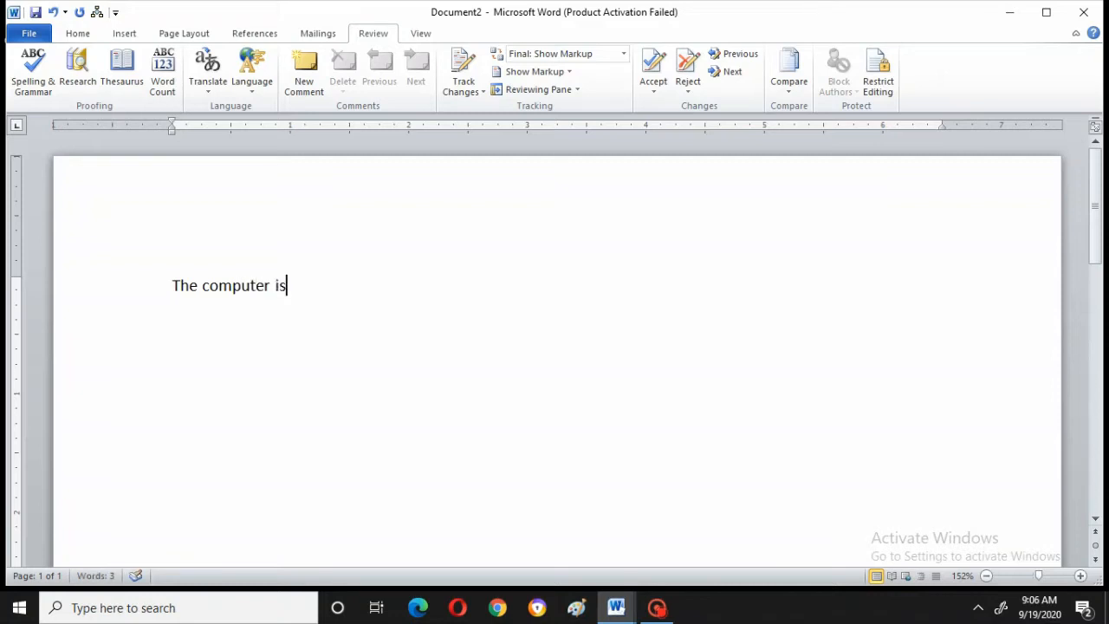
type(" electronic ")
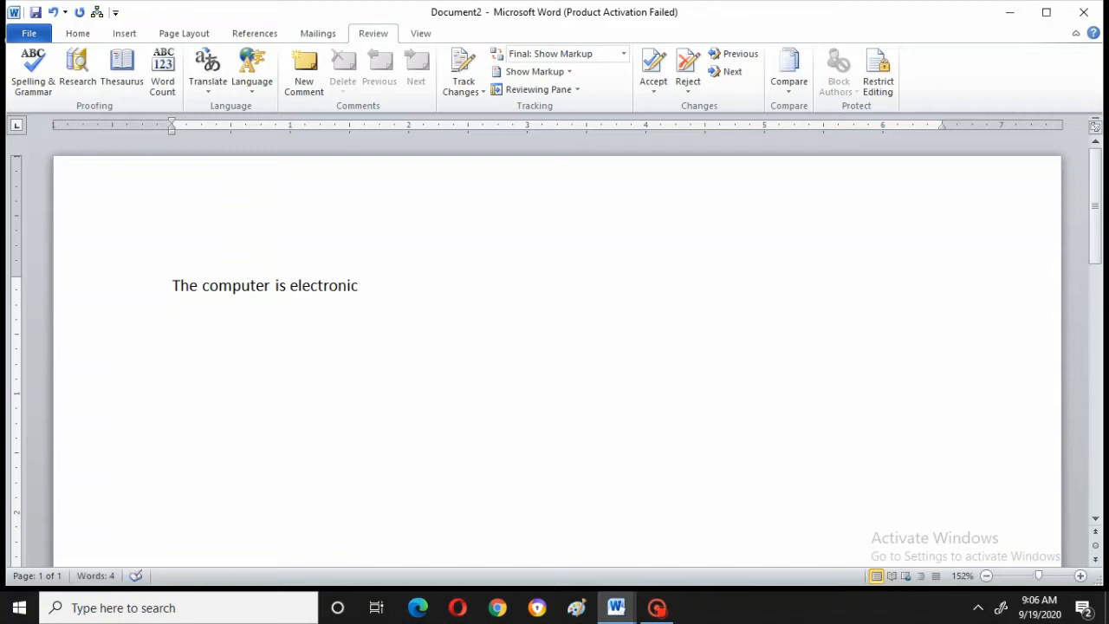
type("machine")
- Misspell "electronic" as "eleconic" by deleting the letters "tr" from the word
key("Left")
key("Left")
key("Left")
key("Left")
key("Left")
key("Left")
key("Left")
key("Left")
key("Left")
key("Left")
key("Left")
key("Left")
key("BackSpace")
key("BackSpace")
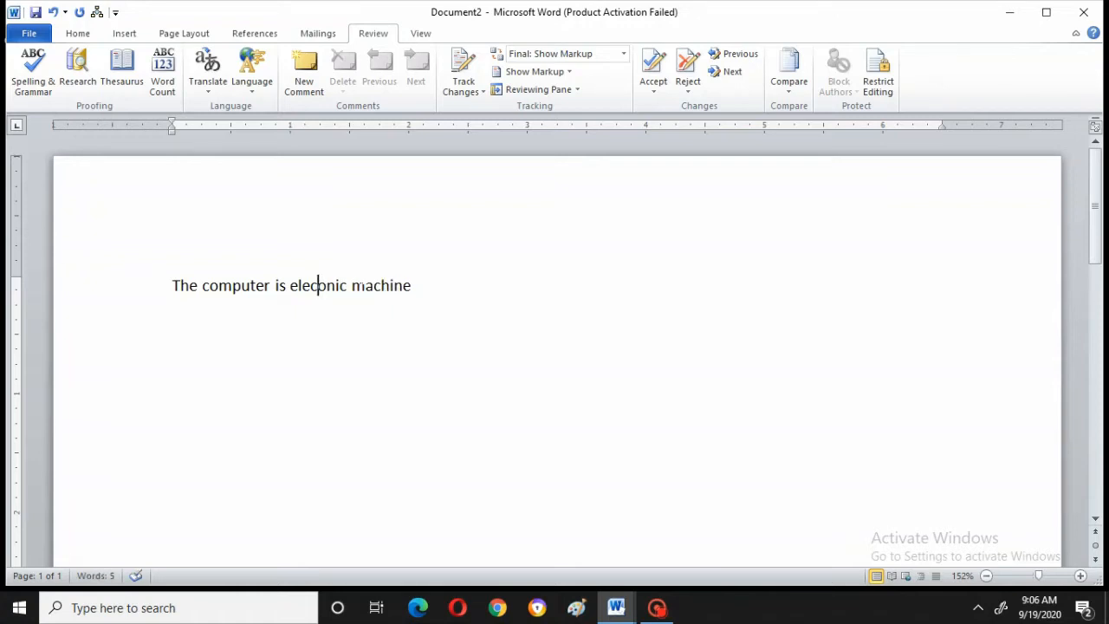
- Run a spelling and grammar check on the whole sentence, ignoring "eleconic" once and continuing through the rest of the document
left_click(366, 286)
left_click(173, 285)
key("shift+Right")
key("shift+Right")
key("shift+Right")
key("shift+Right")
key("shift+Right")
key("shift+Right")
key("shift+Right")
key("shift+Right")
key("shift+Right")
key("shift+Right")
key("shift+Right")
key("shift+Right")
key("shift+Right")
key("shift+Right")
key("shift+Right")
key("shift+Right")
key("shift+Right")
key("shift+Right")
key("shift+Right")
key("shift+Right")
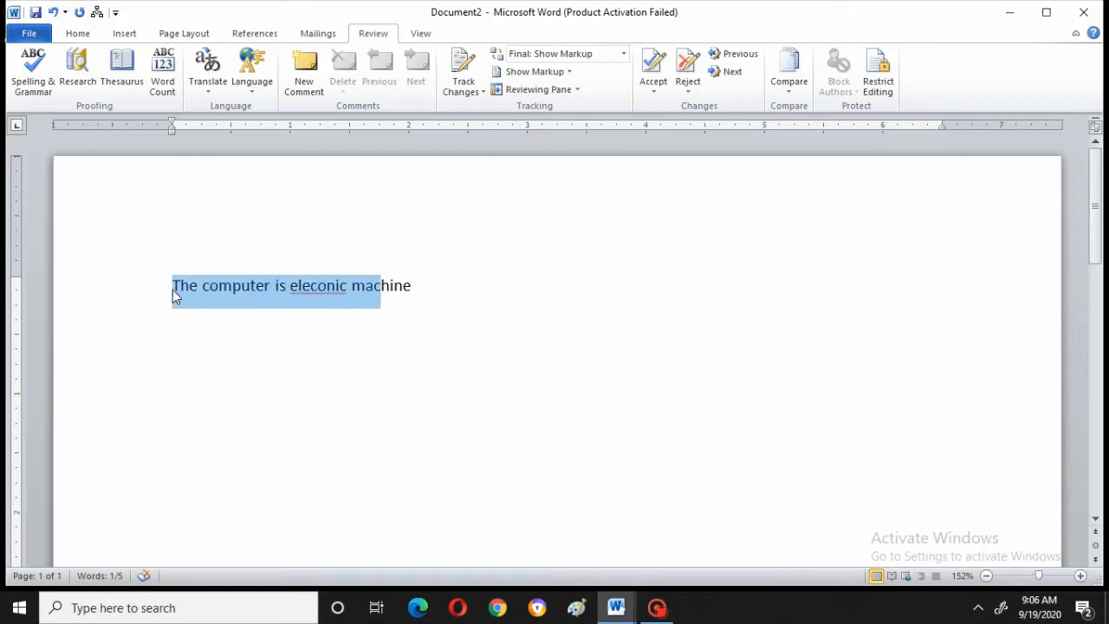
key("shift+Right")
key("shift+Right")
key("shift+Right")
key("shift+Right")
key("shift+Right")
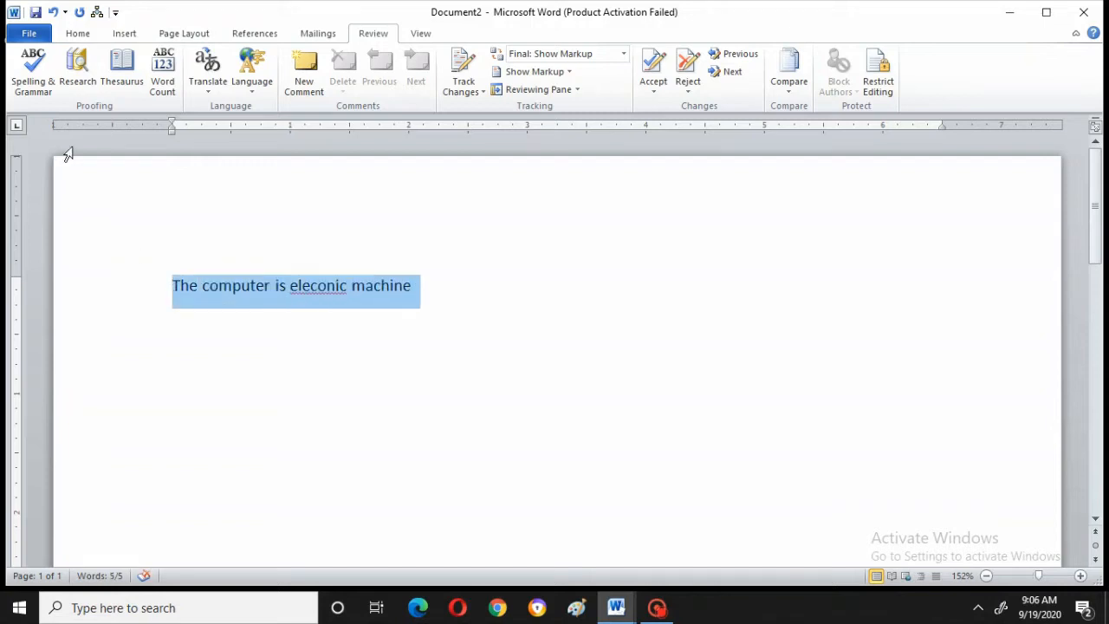
left_click(33, 87)
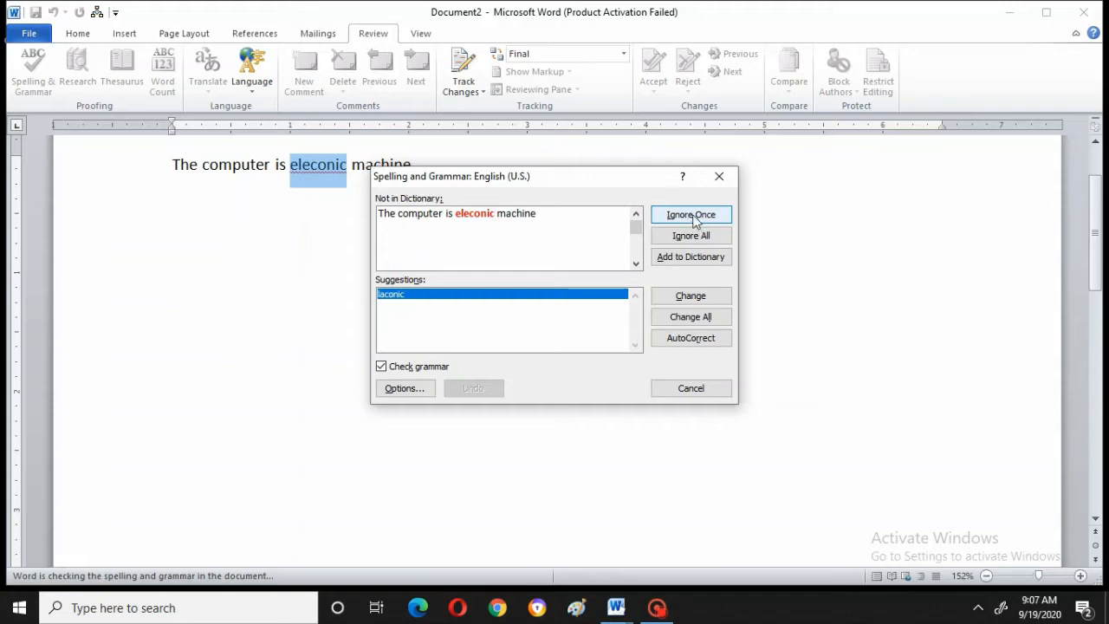
left_click(693, 222)
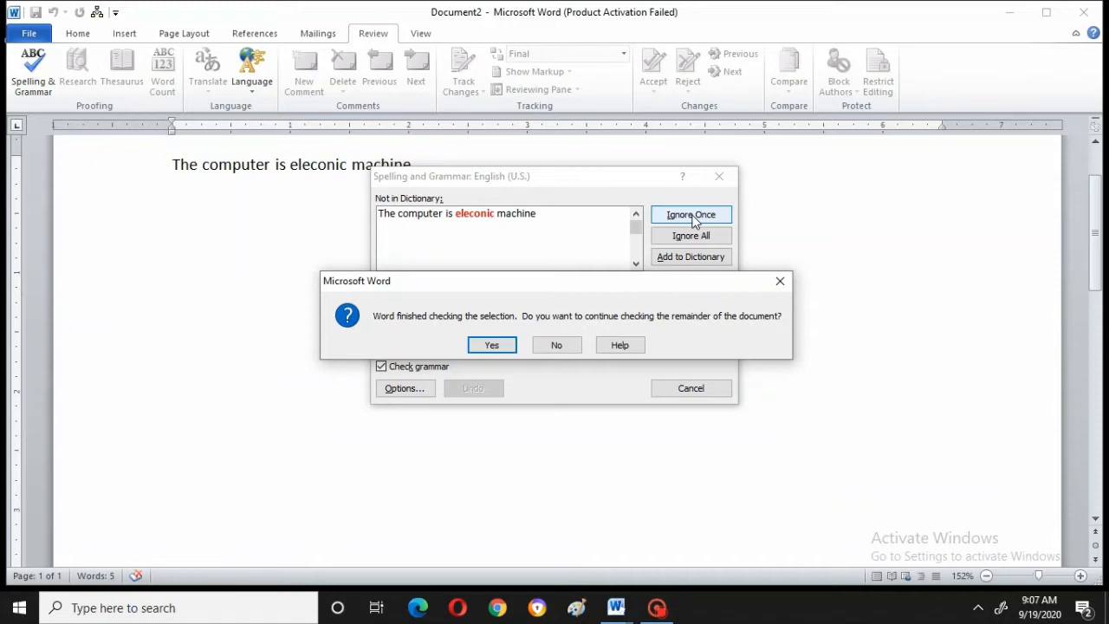
left_click(490, 345)
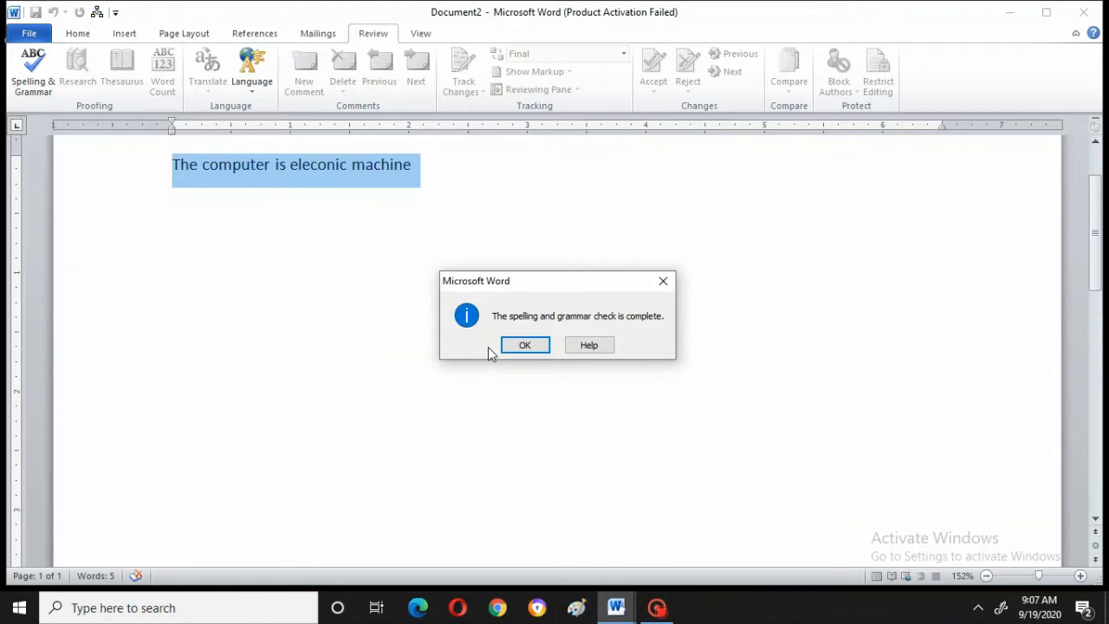
left_click(525, 345)
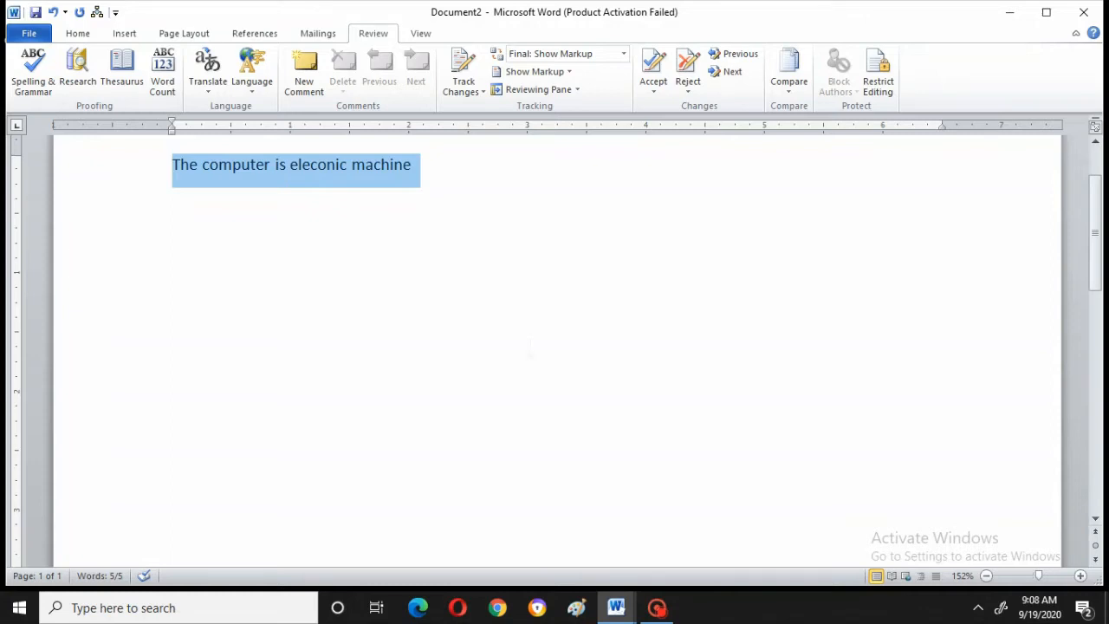
- Rerun the spelling and grammar check on the selected sentence and the remainder of the document
left_click(30, 75)
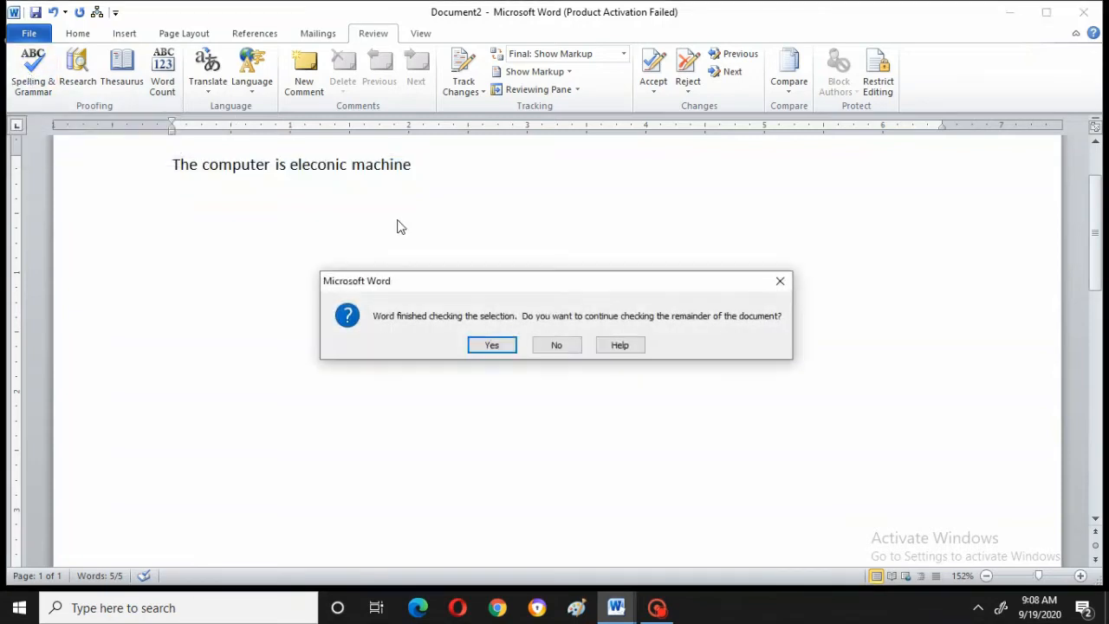
left_click(492, 345)
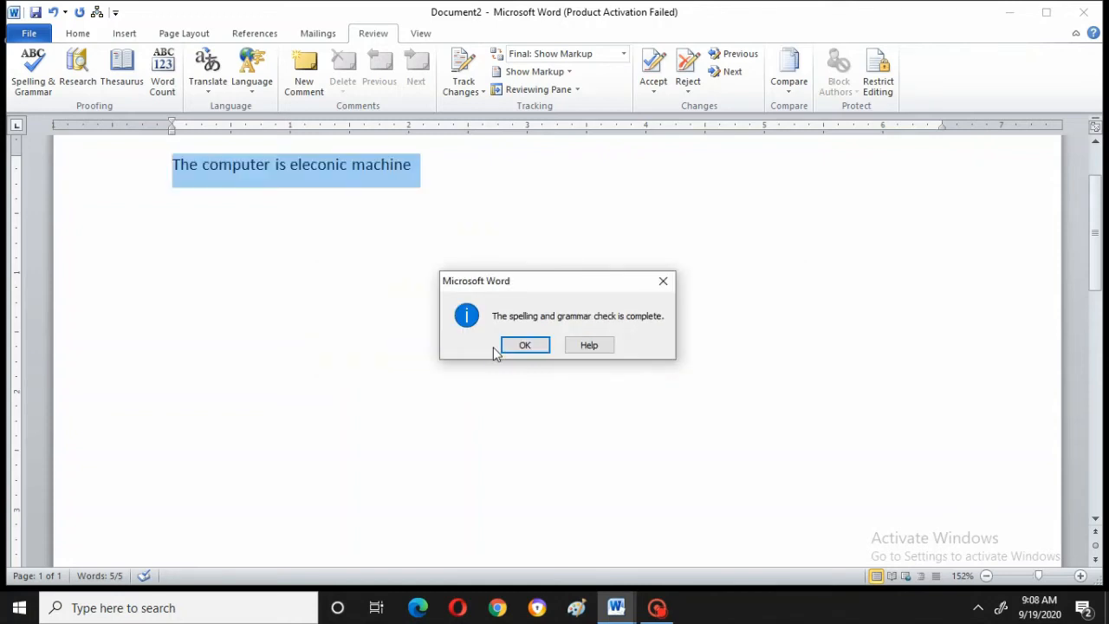
left_click(525, 346)
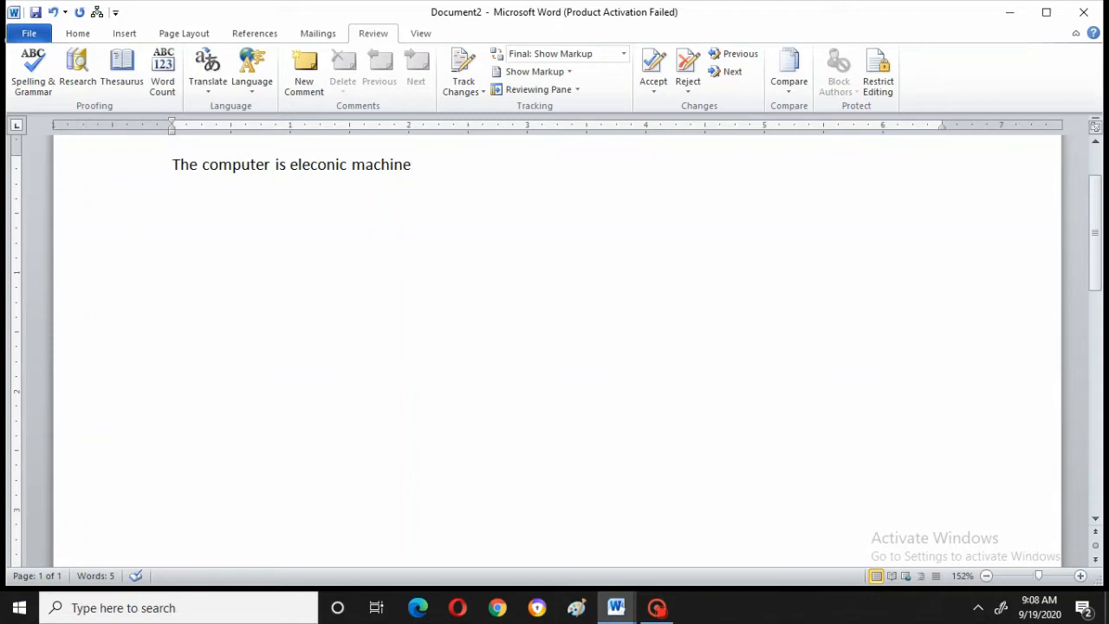
- Reselect the whole sentence and check its spelling and grammar once more, including the rest of the document
key("Home")
key("shift+Right")
key("shift+Right")
key("shift+Right")
key("shift+Right")
key("shift+Right")
key("shift+Right")
key("shift+Right")
key("shift+Right")
key("shift+Right")
key("shift+Right")
key("shift+Right")
key("shift+Right")
key("shift+Right")
key("shift+Right")
key("shift+Right")
key("shift+Right")
key("shift+Right")
key("shift+Right")
key("shift+Right")
key("shift+Right")
key("shift+Right")
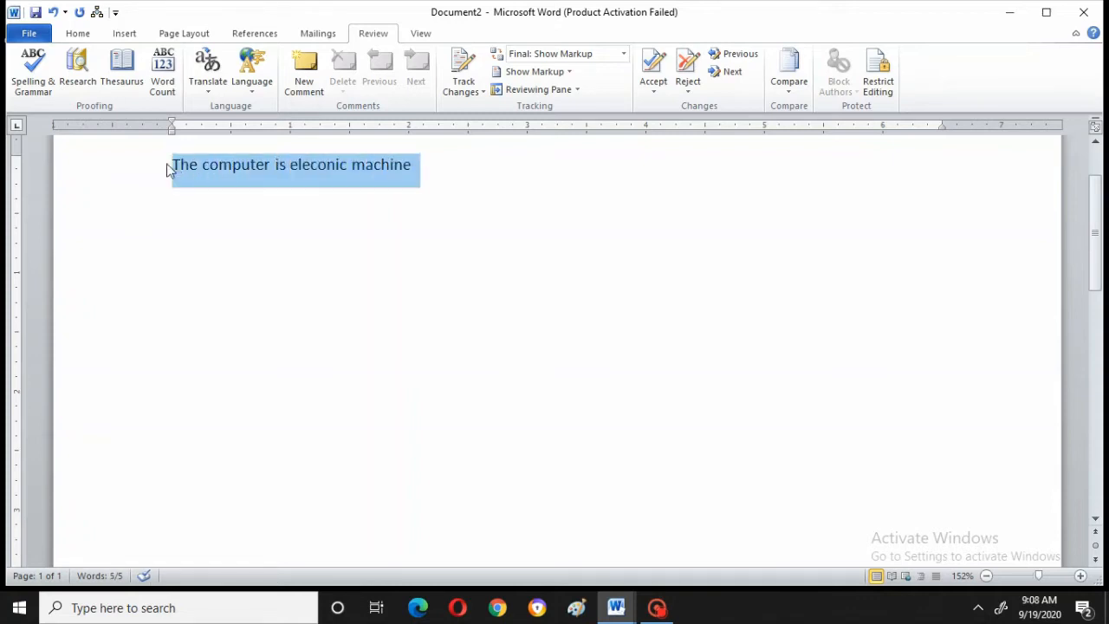
left_click(33, 80)
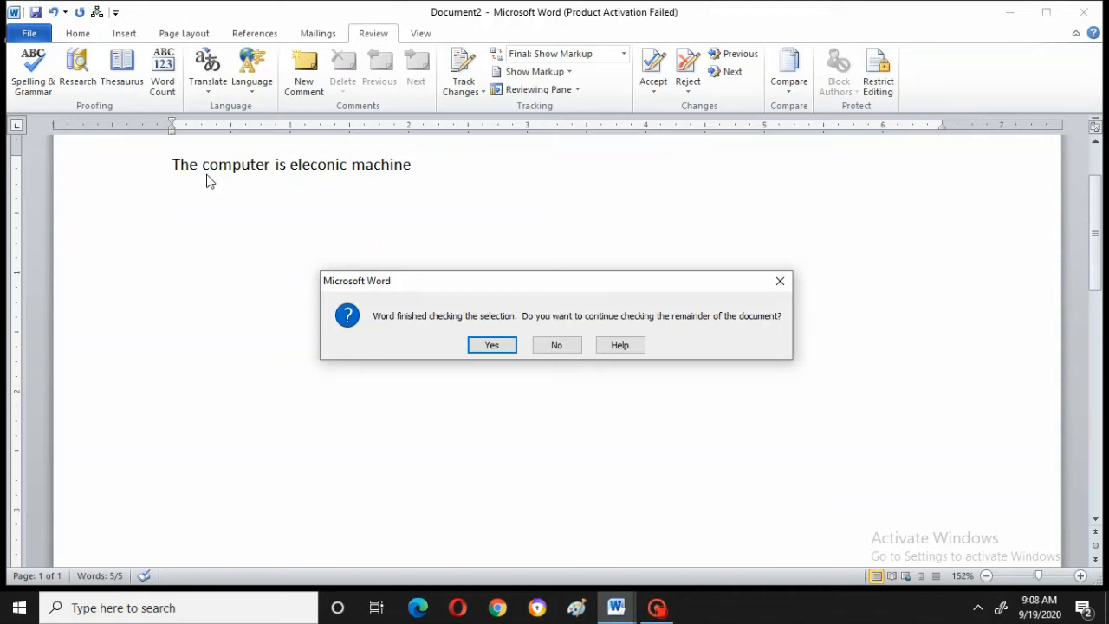
left_click(491, 346)
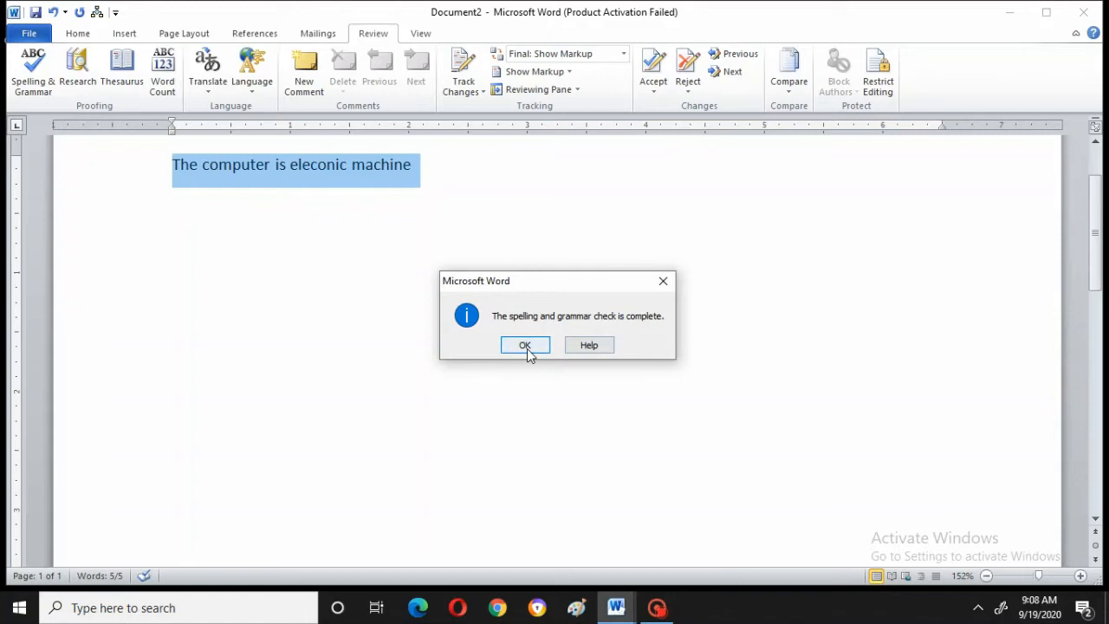
left_click(525, 345)
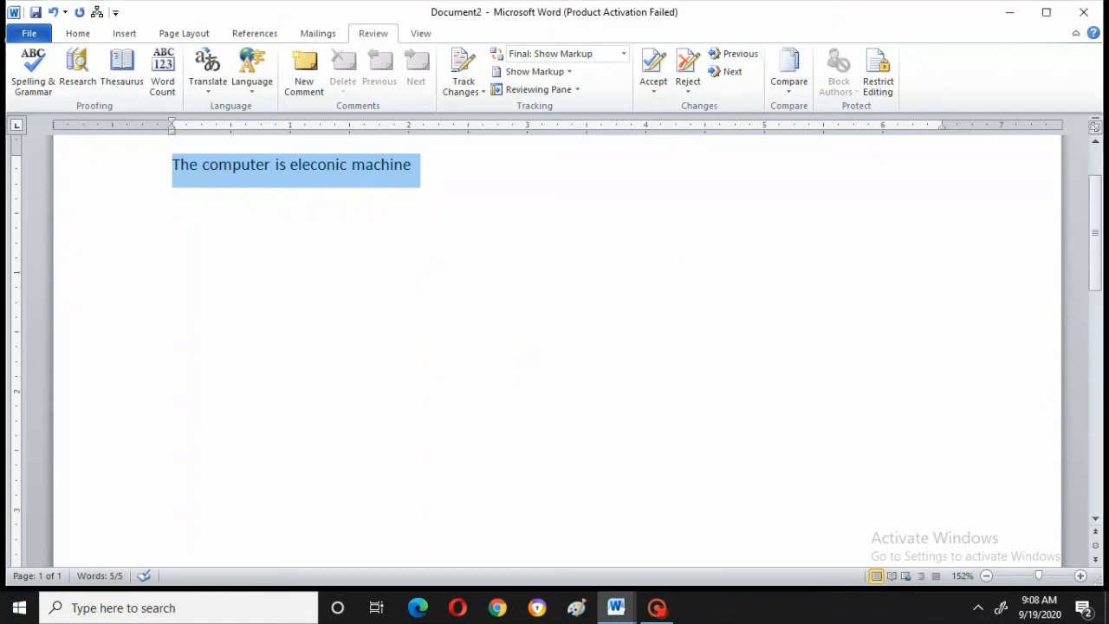
- Misspell "computer" as "comper" by deleting the letters "ut" from the word
double_click(257, 173)
left_click(257, 172)
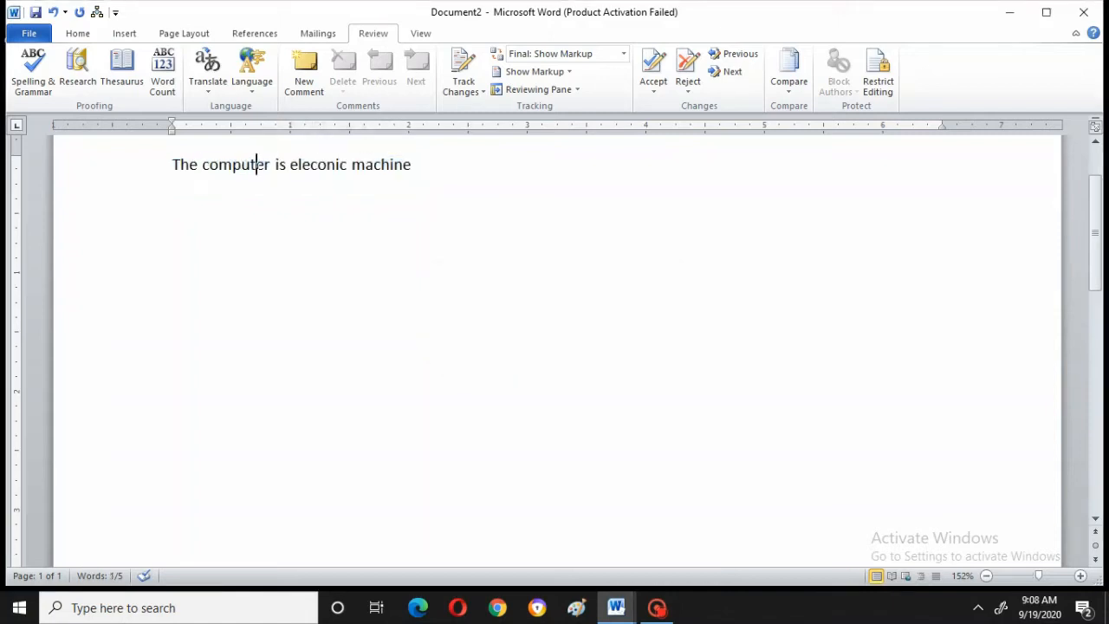
key("BackSpace")
key("BackSpace")
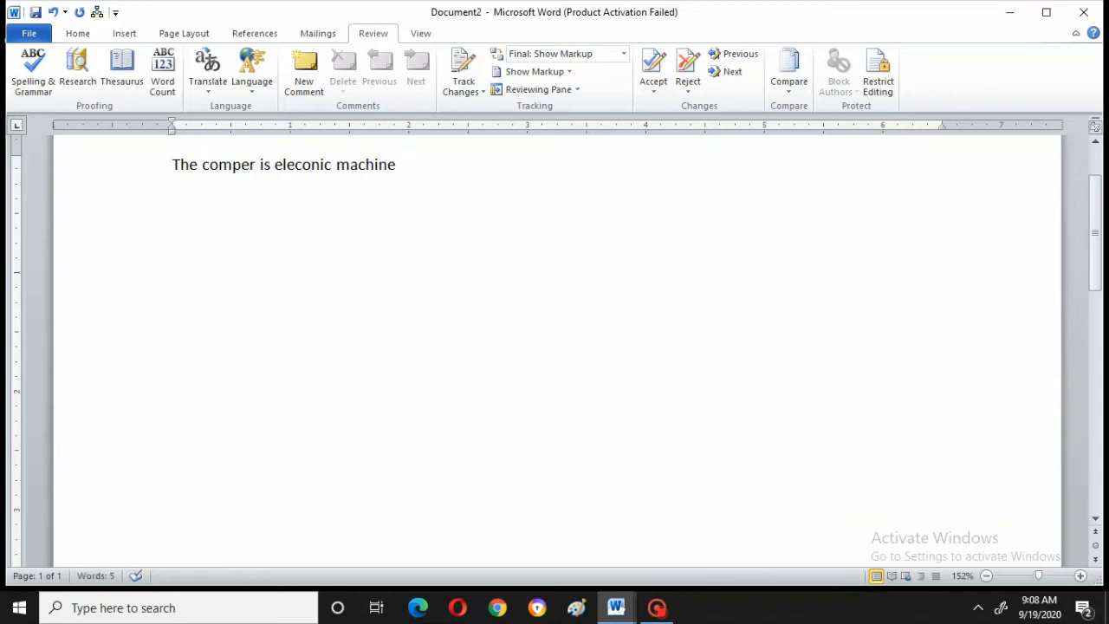
- Spell-check the sentence, change "comper" to the suggestion "camper", and end the check without correcting "eleconic"
left_click(174, 164)
left_click_drag(173, 165, 180, 166)
key("shift+Right")
key("shift+Right")
key("shift+Right")
key("shift+Right")
key("shift+Right")
key("shift+Right")
key("shift+Right")
key("shift+Right")
key("shift+Right")
key("shift+Right")
key("shift+Right")
key("shift+Right")
key("shift+Right")
key("shift+Right")
key("shift+Right")
key("shift+Right")
key("shift+Right")
key("shift+Right")
key("shift+Right")
key("shift+Right")
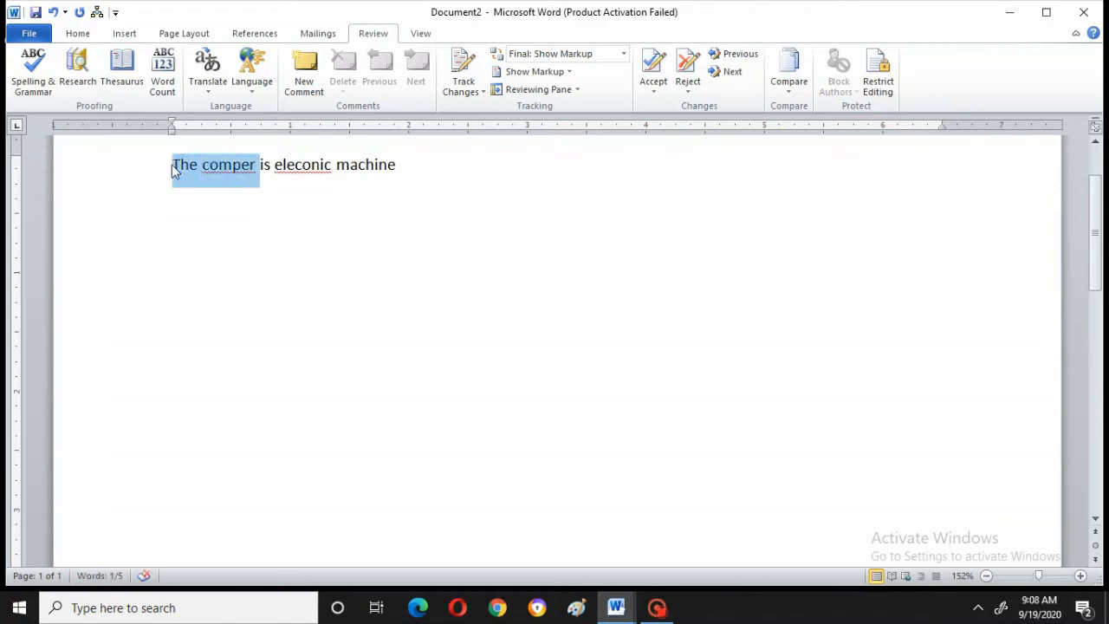
left_click(33, 70)
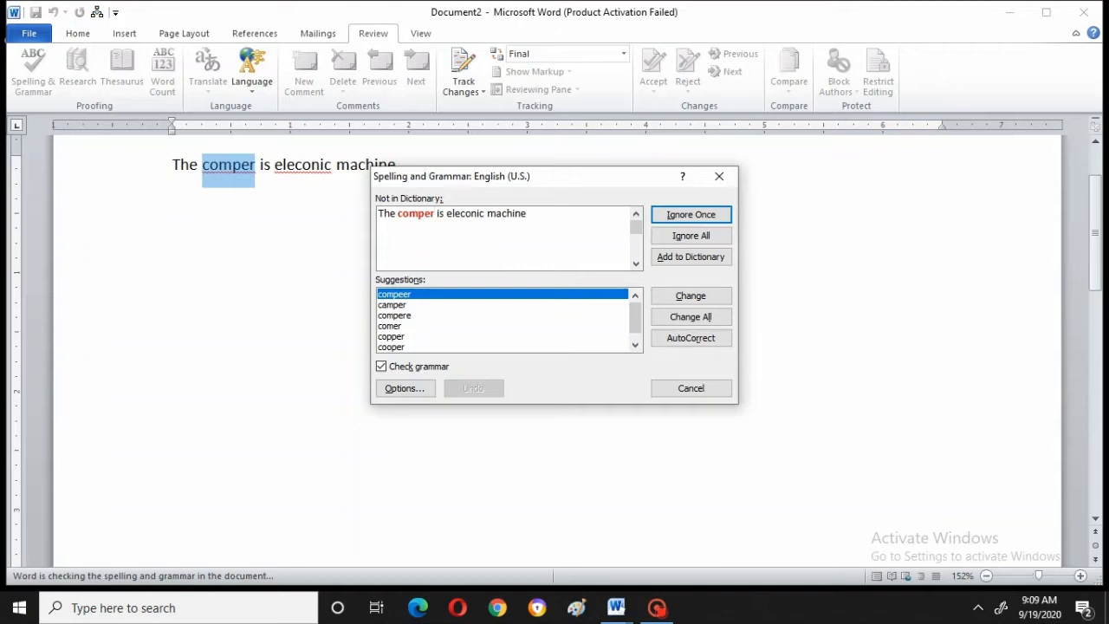
left_click(403, 309)
key("super+s")
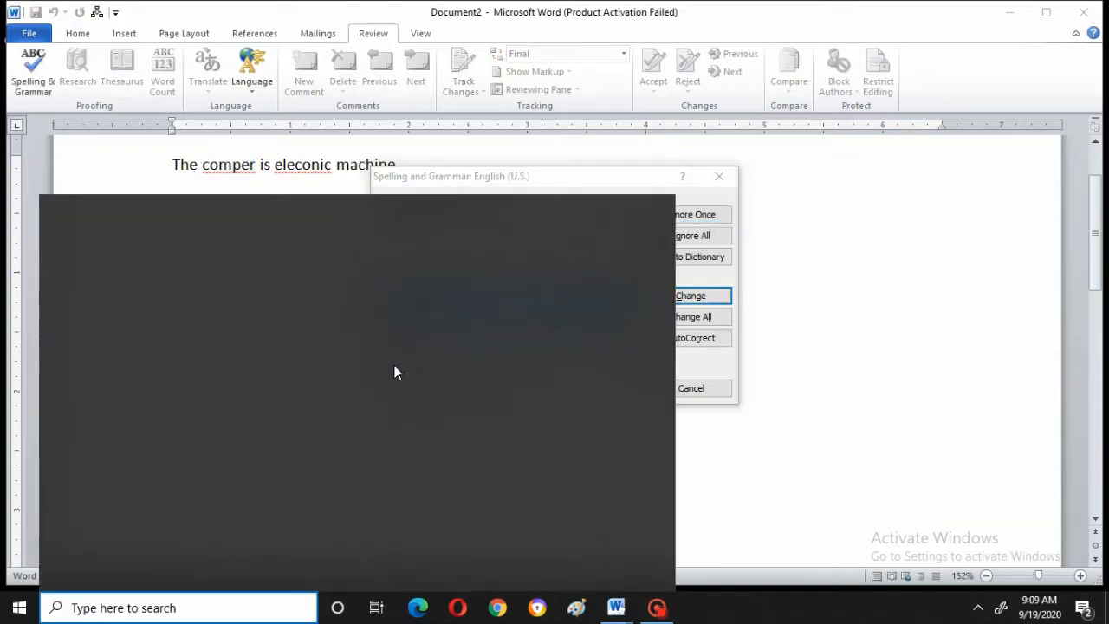
key("Escape")
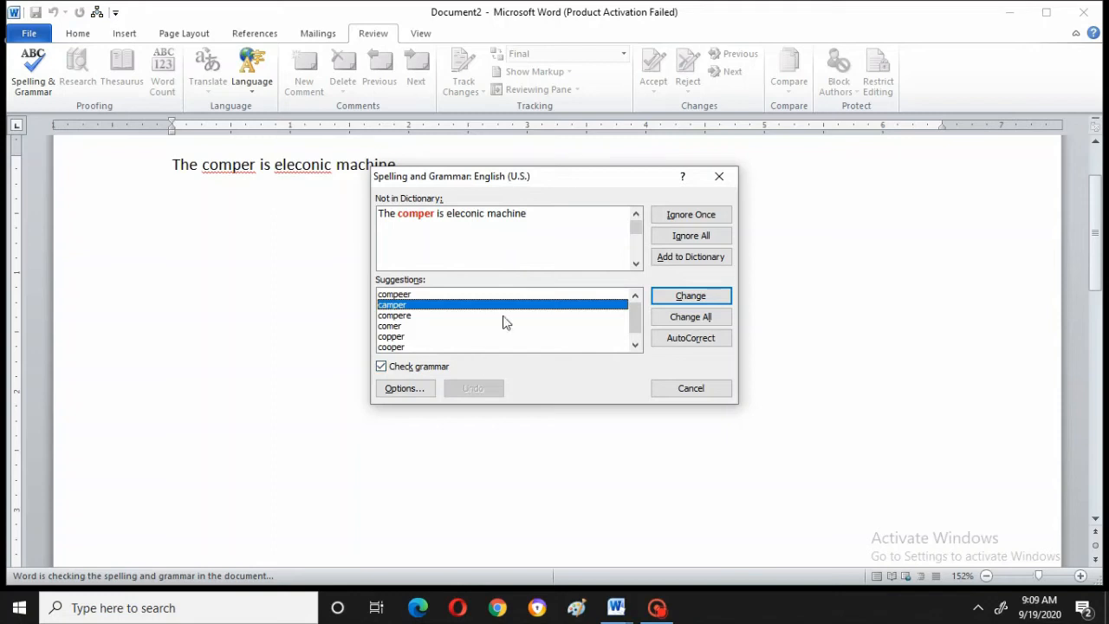
left_click(635, 346)
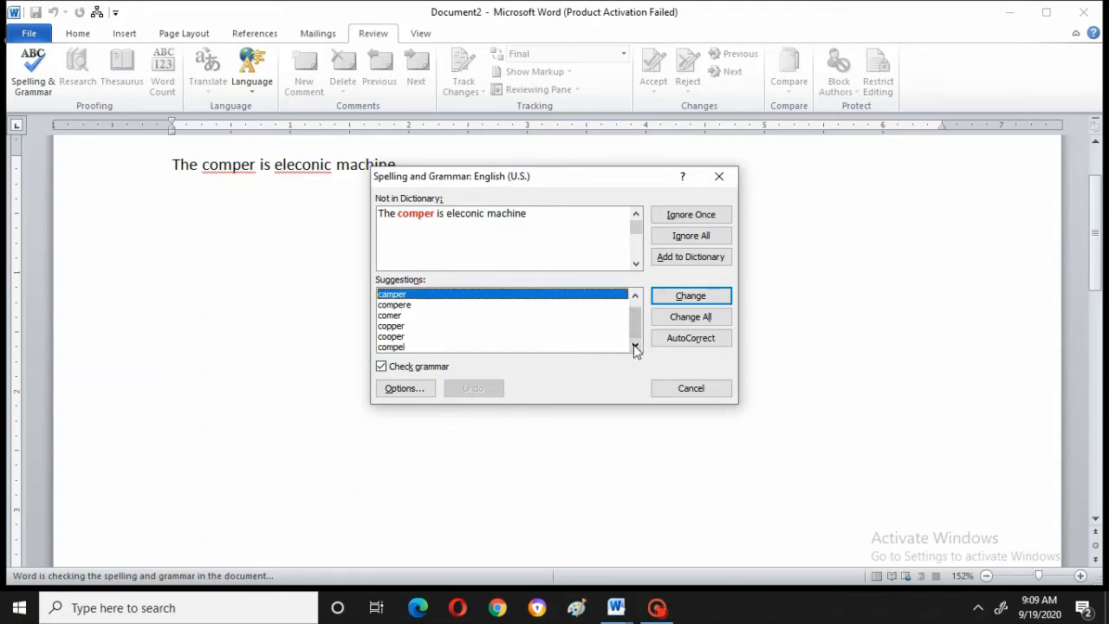
left_click(635, 295)
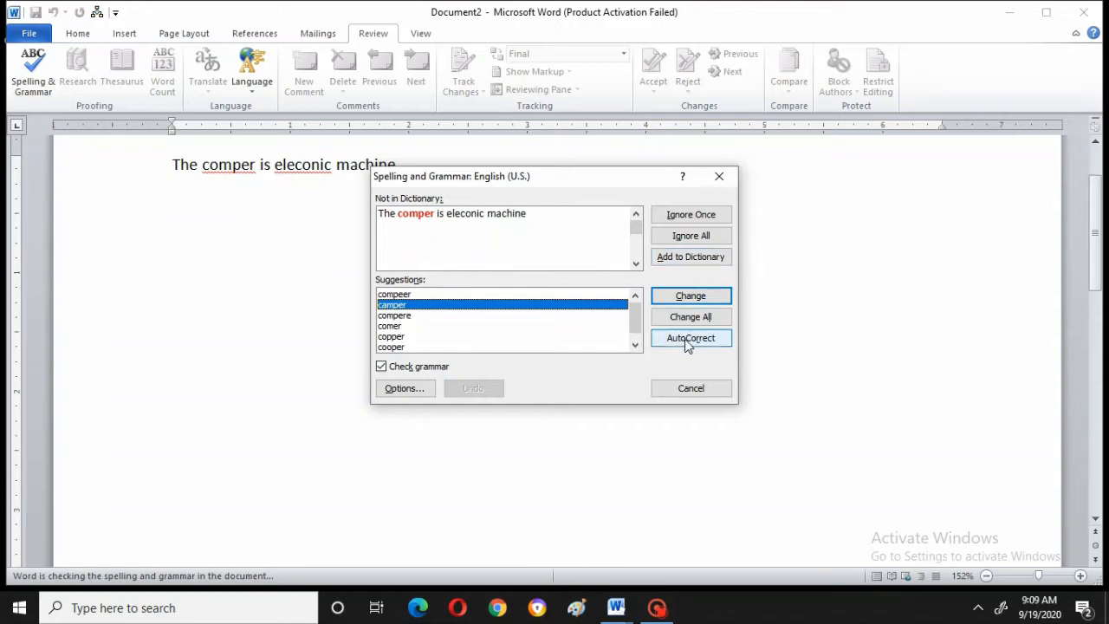
left_click(683, 300)
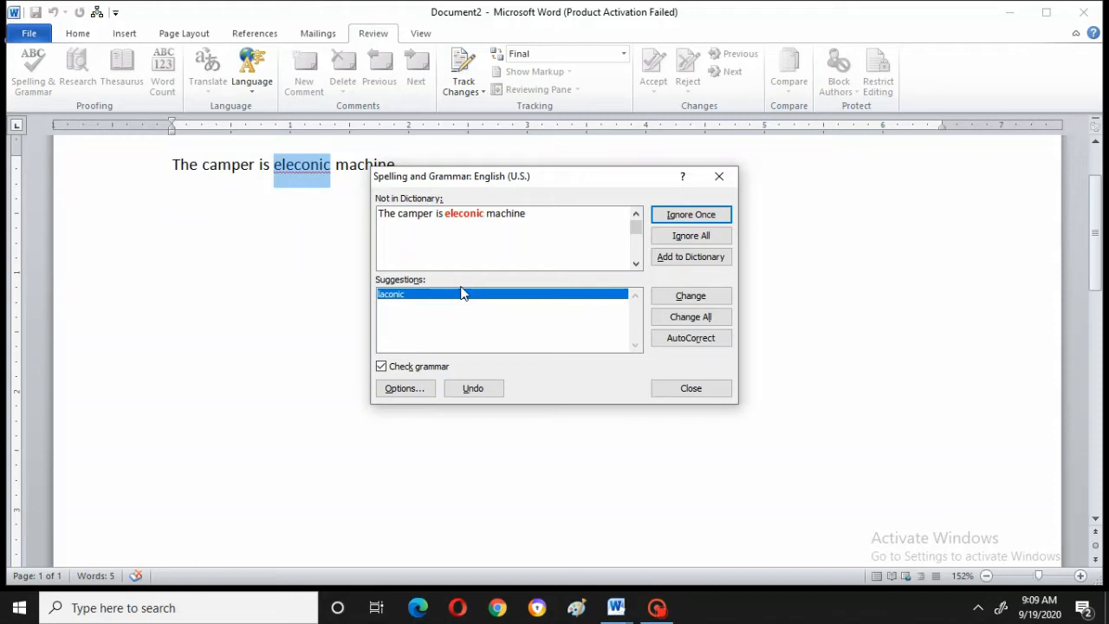
left_click(483, 213)
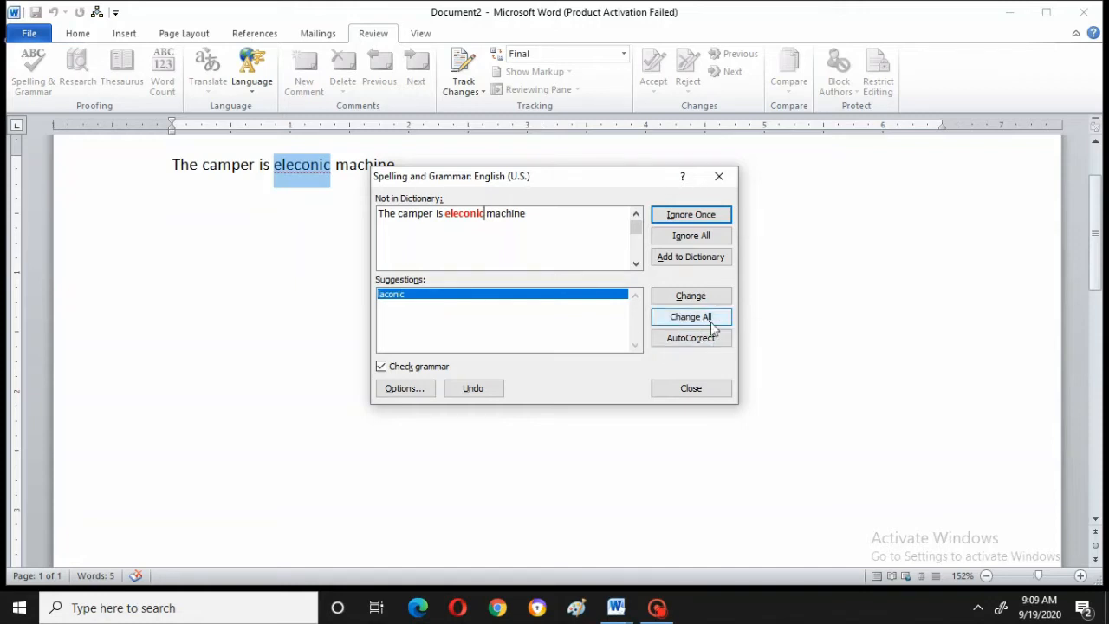
left_click(689, 389)
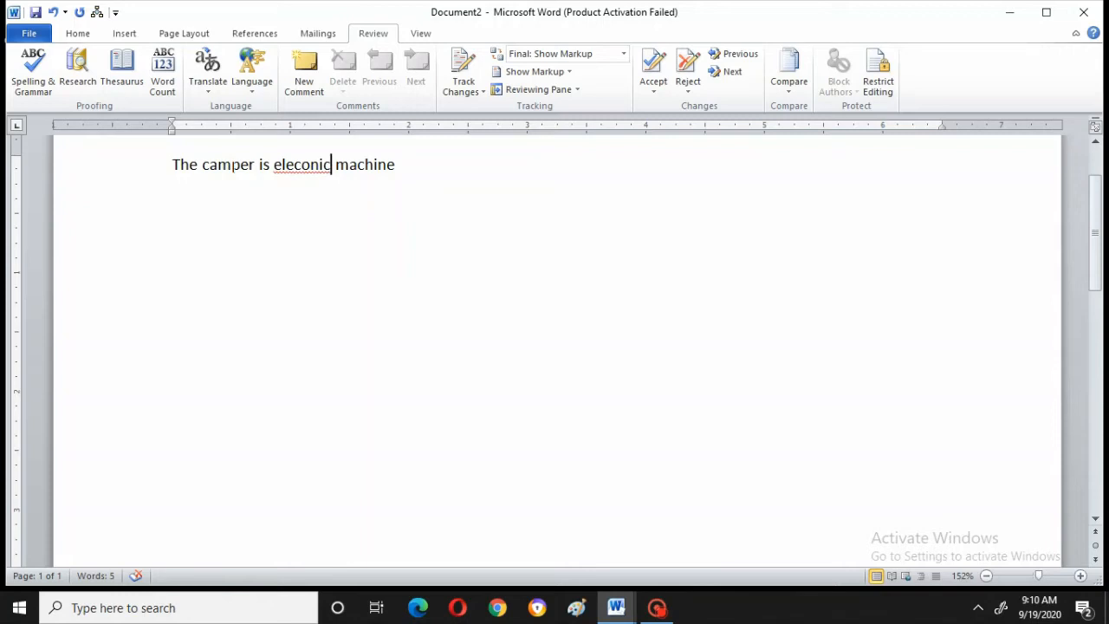
- Delete the letter "m" from "camper" so the word reads "caper"
left_click(231, 164)
key("BackSpace")
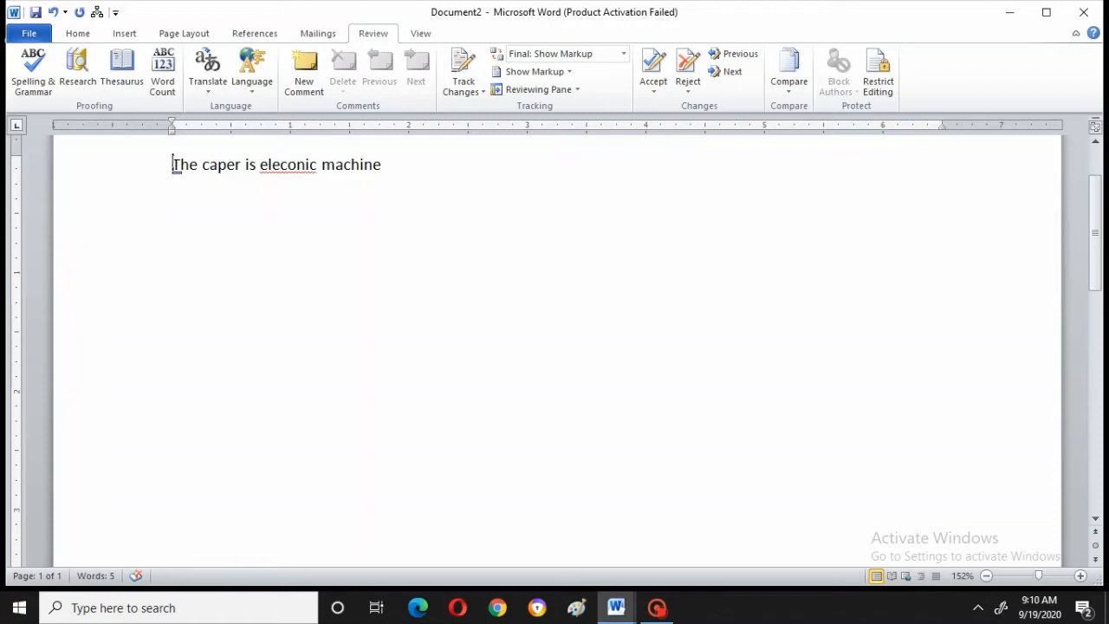
- Spell-check the sentence, use AutoCorrect to replace "eleconic" with "laconic", and continue the check through the rest of the document
key("shift+Right")
key("shift+Right")
key("shift+Right")
key("shift+Right")
key("shift+Right")
key("shift+Right")
key("shift+Right")
key("shift+Right")
key("shift+Right")
key("shift+Right")
key("shift+Right")
key("shift+Right")
key("shift+Right")
key("shift+Right")
key("shift+Right")
key("shift+Right")
key("shift+Right")
key("shift+Right")
key("shift+Right")
key("shift+Right")
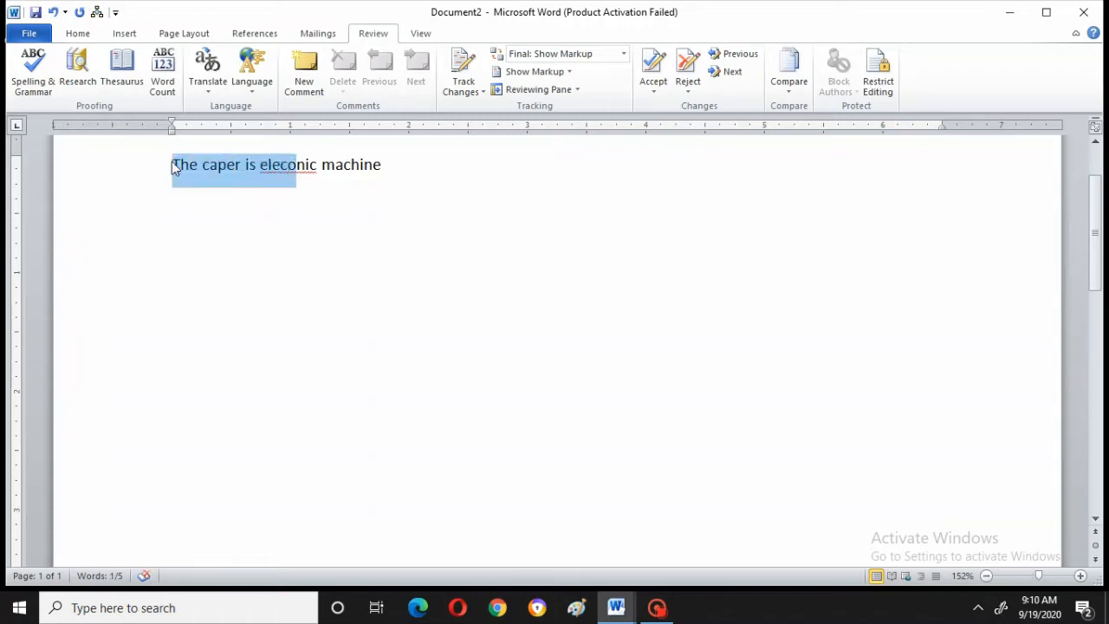
left_click(35, 81)
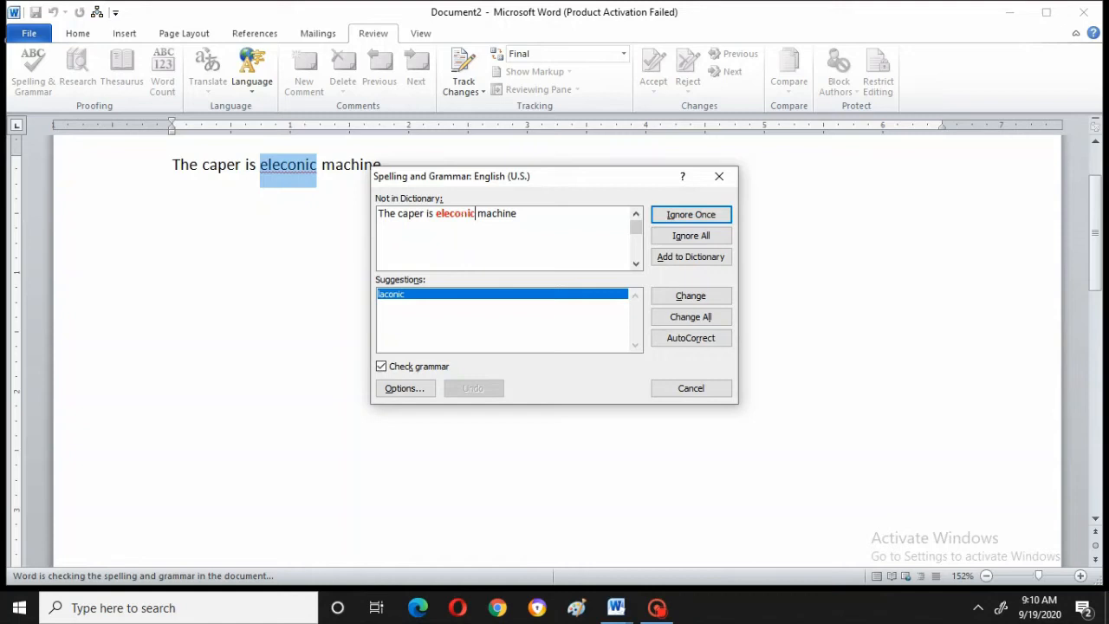
left_click(680, 341)
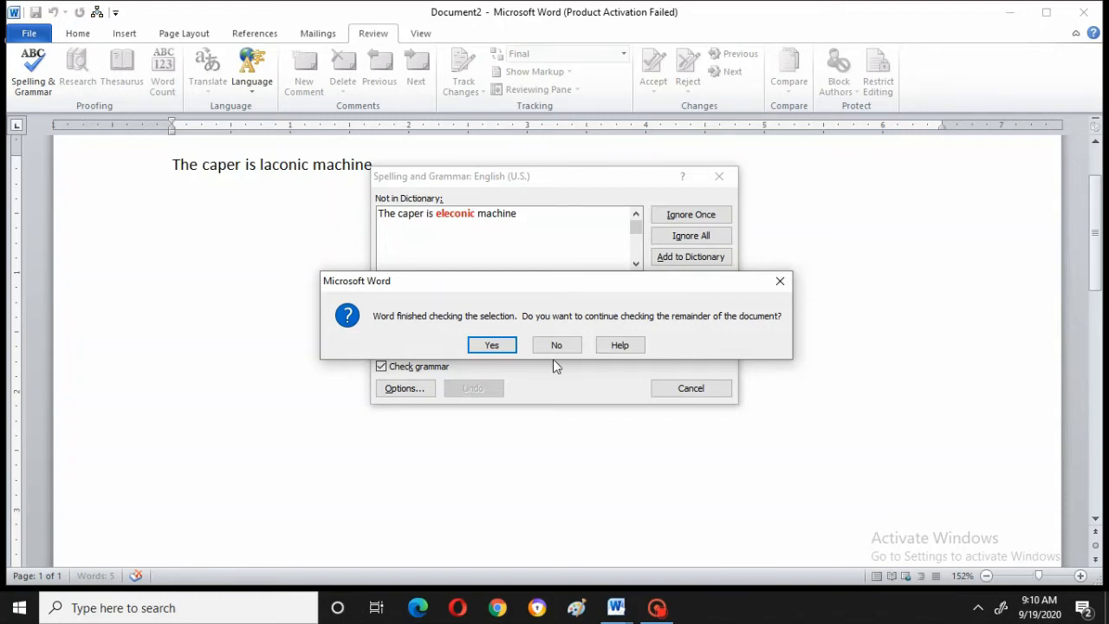
left_click(491, 345)
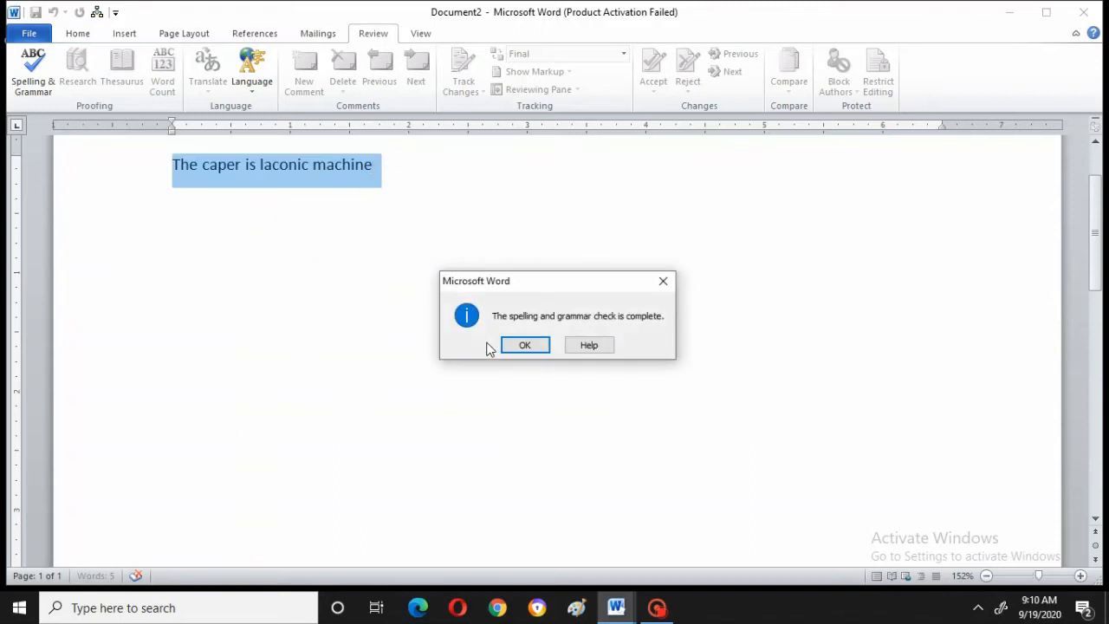
left_click(526, 345)
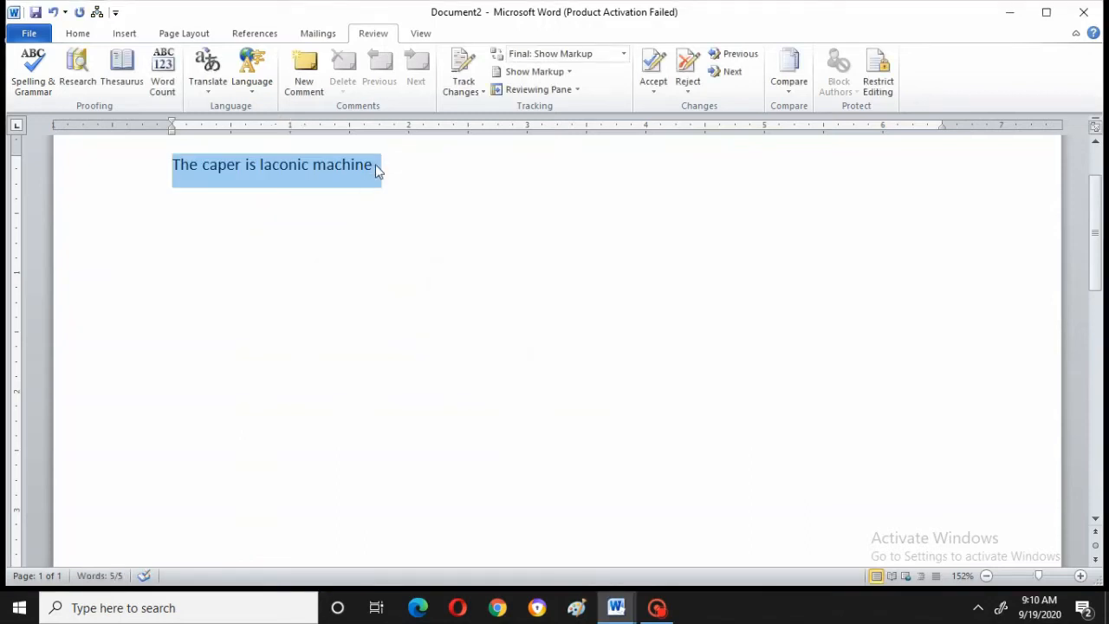
- Replace the word "laconic" in the sentence with the misspelling "elcetinic"
left_click(307, 165)
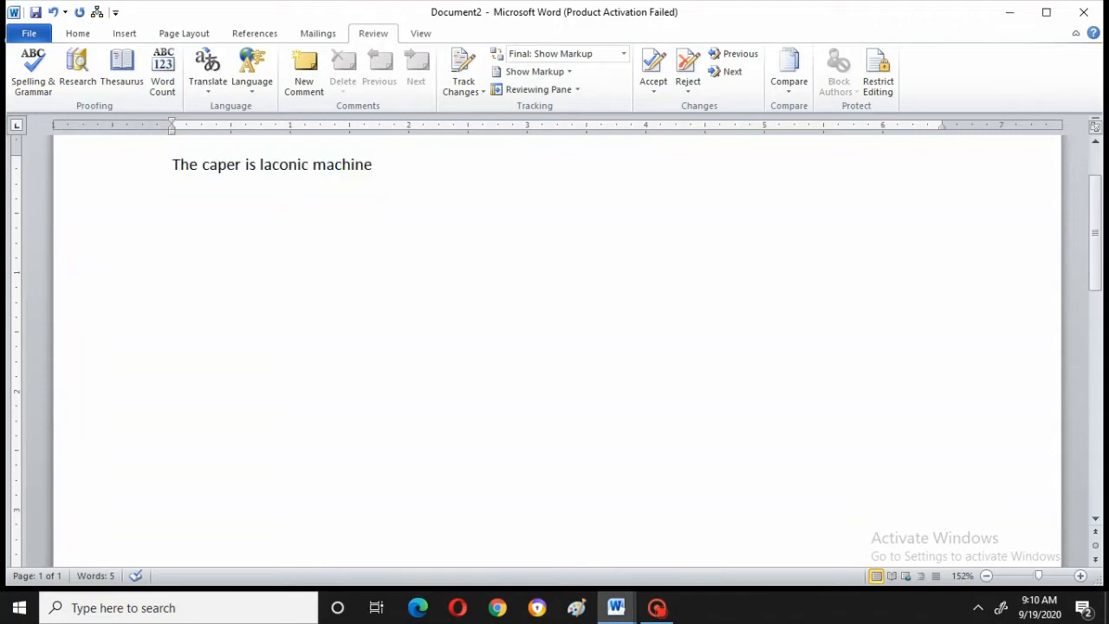
key("BackSpace")
key("BackSpace")
key("BackSpace")
key("BackSpace")
key("BackSpace")
key("BackSpace")
key("BackSpace")
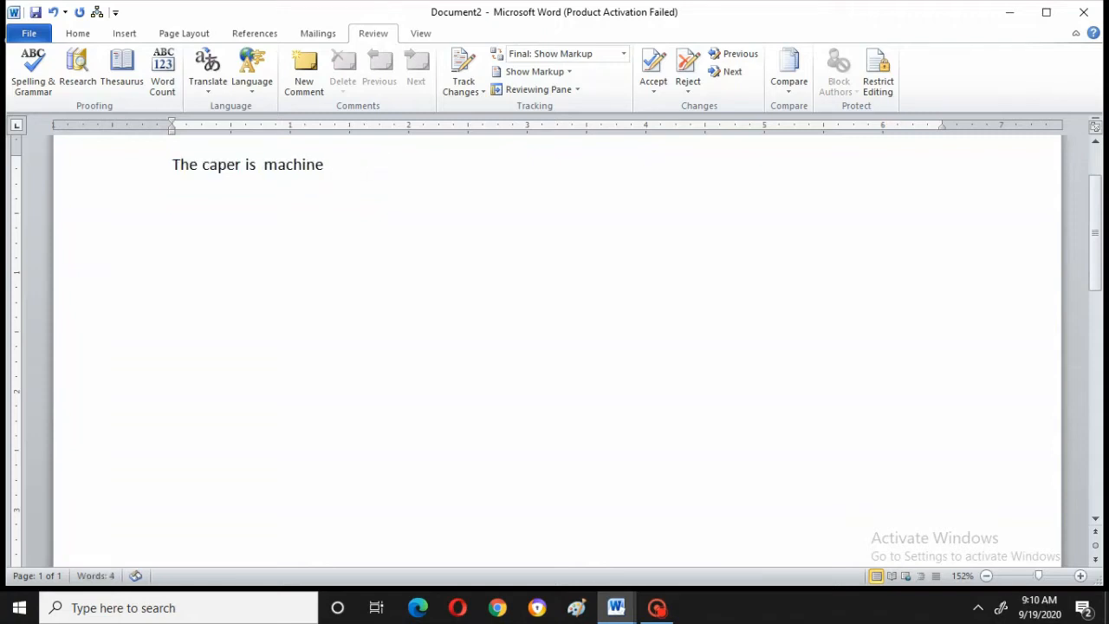
type("elcet")
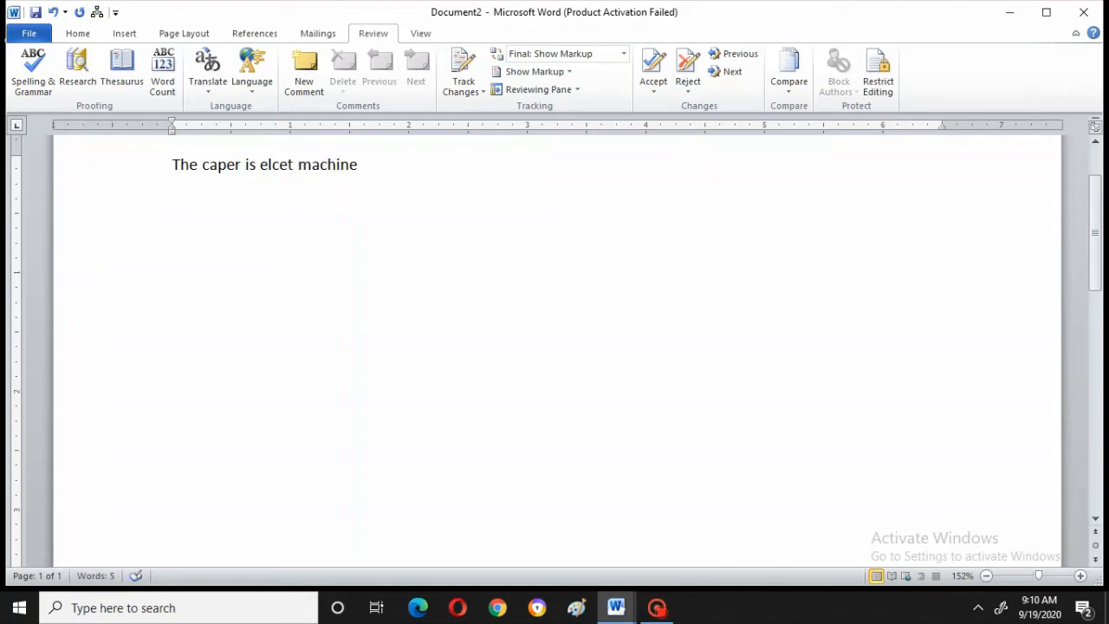
type("inic")
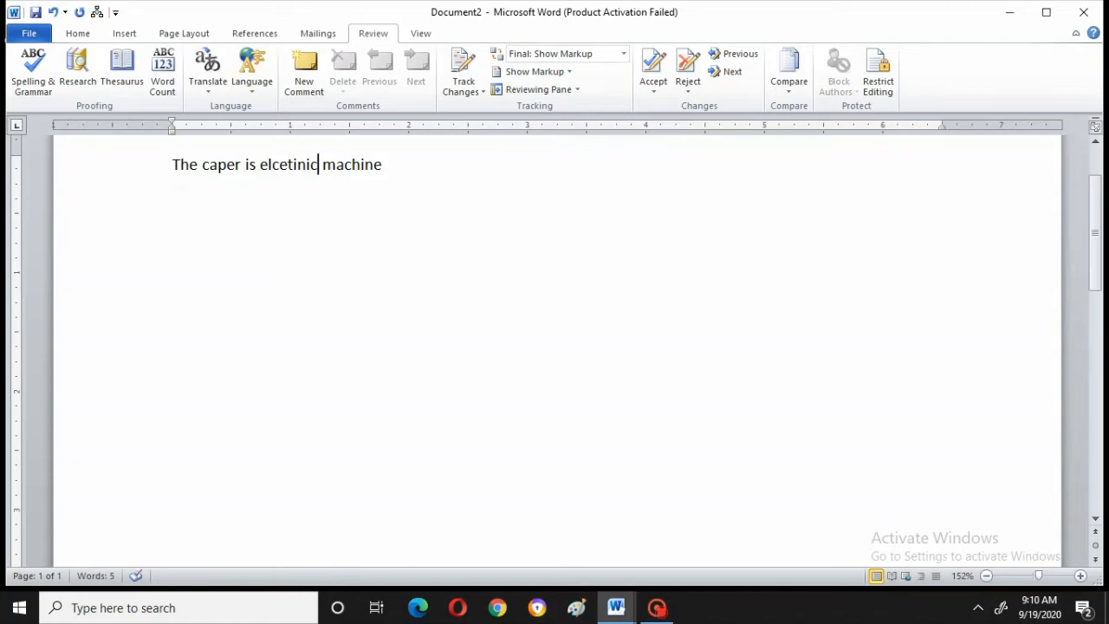
- Rewrite the word "caper" as the misspelling "compuerr"
left_click(236, 165)
key("BackSpace")
key("BackSpace")
key("BackSpace")
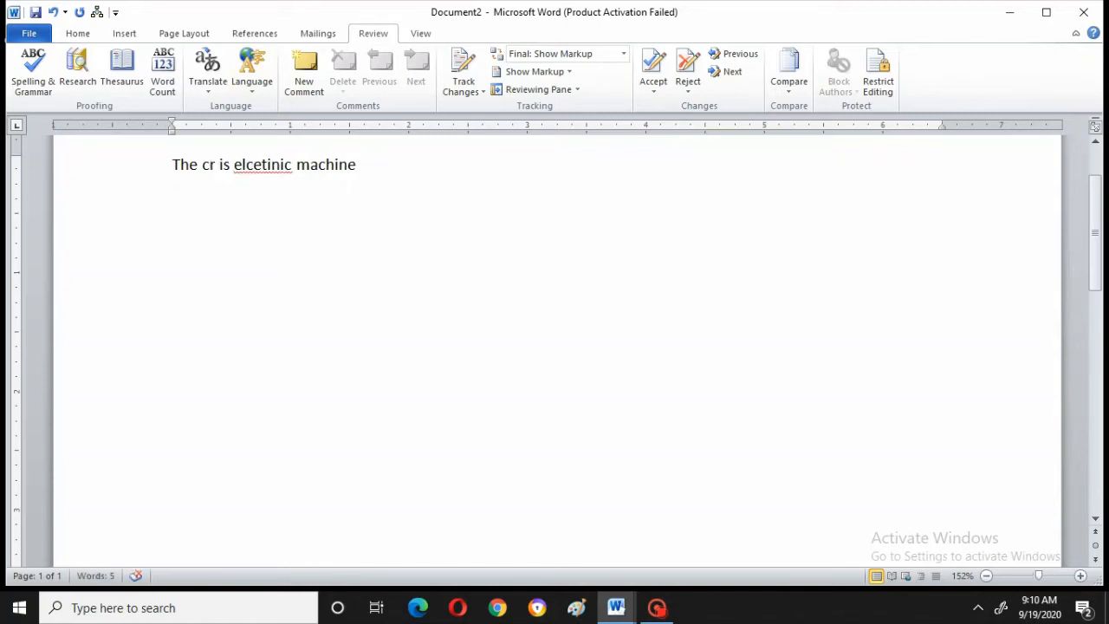
type("ompuer")
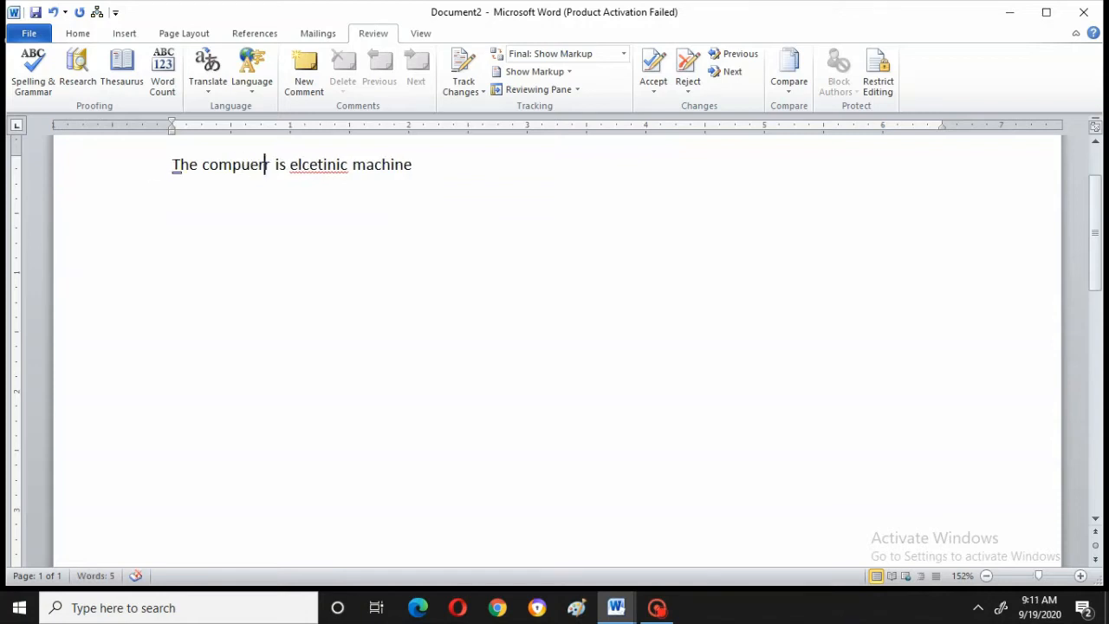
- Run the spelling and grammar check on the whole sentence and change "compuerr" to the suggestion "computer"
left_click(173, 163)
key("shift+Right")
key("shift+Right")
key("shift+Right")
key("shift+Right")
key("shift+Right")
key("shift+Right")
key("shift+Right")
key("shift+Right")
key("shift+Right")
key("shift+Right")
key("shift+Right")
key("shift+Right")
key("shift+Right")
key("shift+Right")
key("shift+Right")
key("shift+Right")
key("shift+Right")
key("shift+Right")
key("shift+Right")
key("shift+Right")
key("shift+Right")
key("shift+Right")
key("shift+Right")
key("shift+Right")
key("shift+Right")
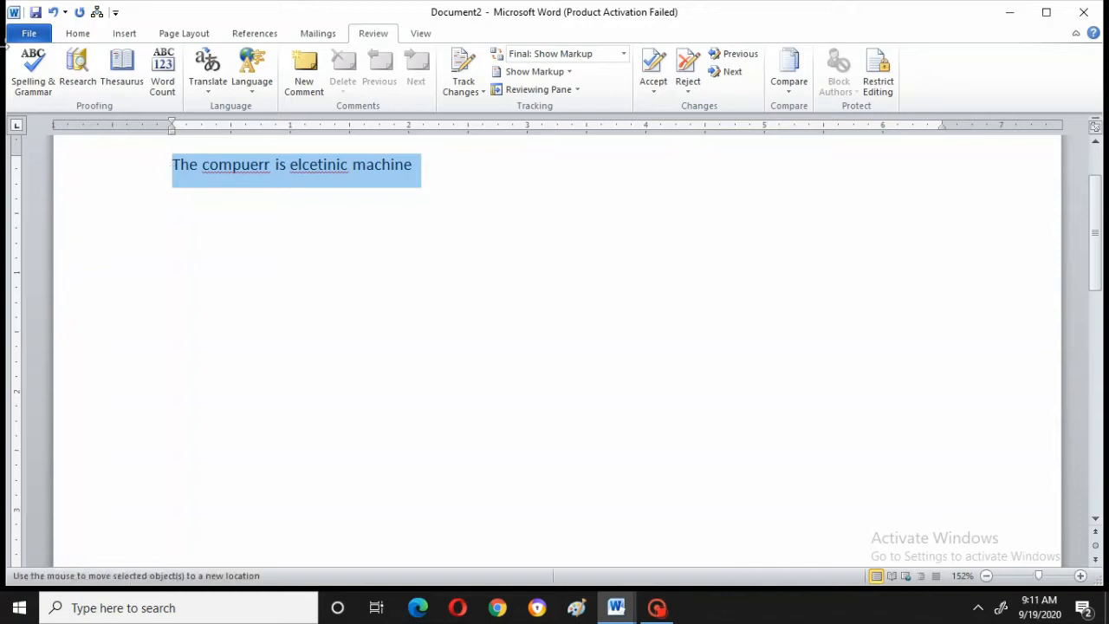
left_click(33, 84)
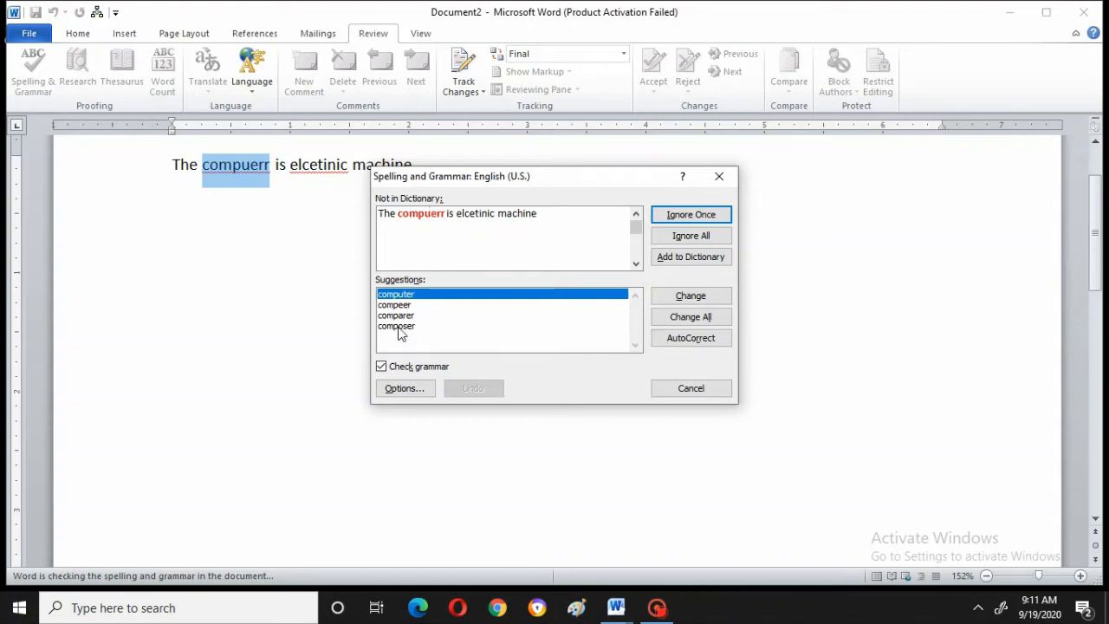
left_click(442, 299)
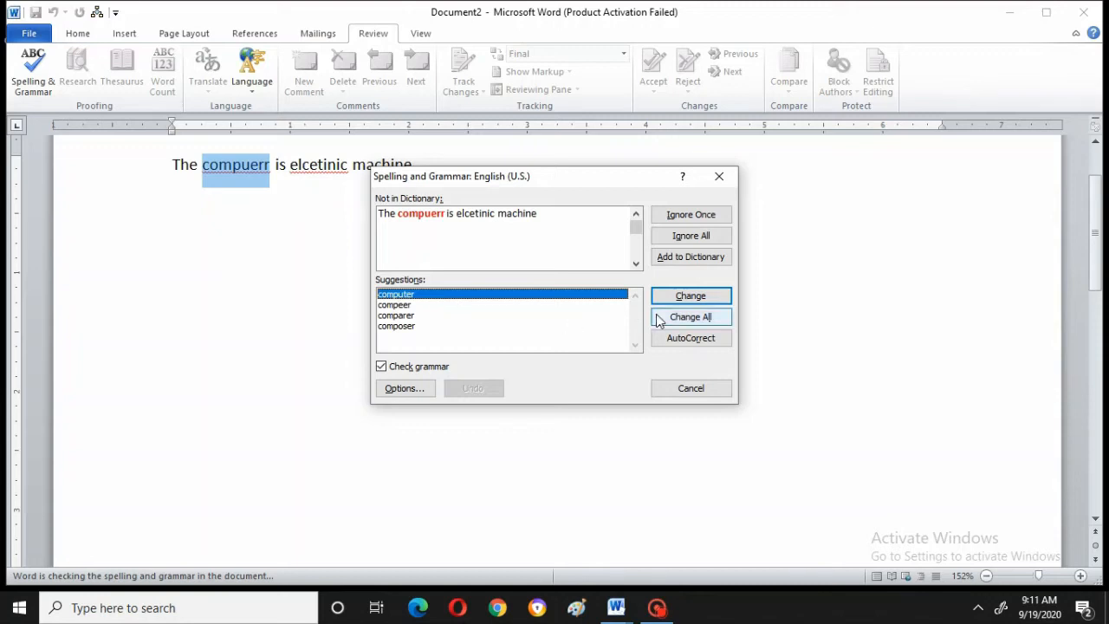
left_click(698, 297)
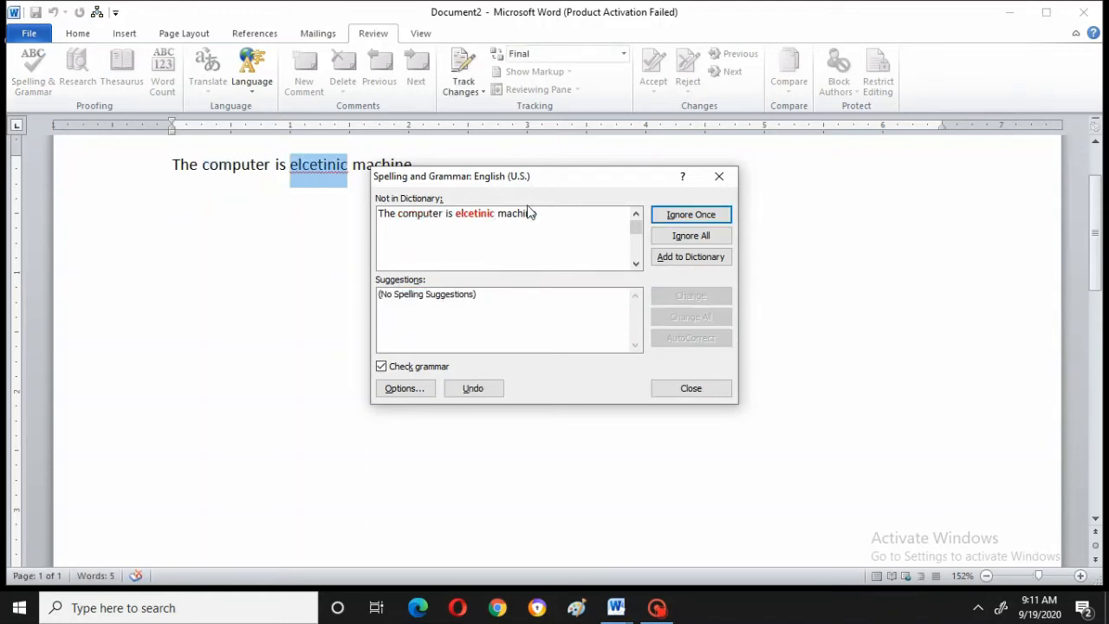
- Ignore "elcetinic" once and continue the spelling check through the remainder of the document
left_click(495, 213)
left_click(685, 216)
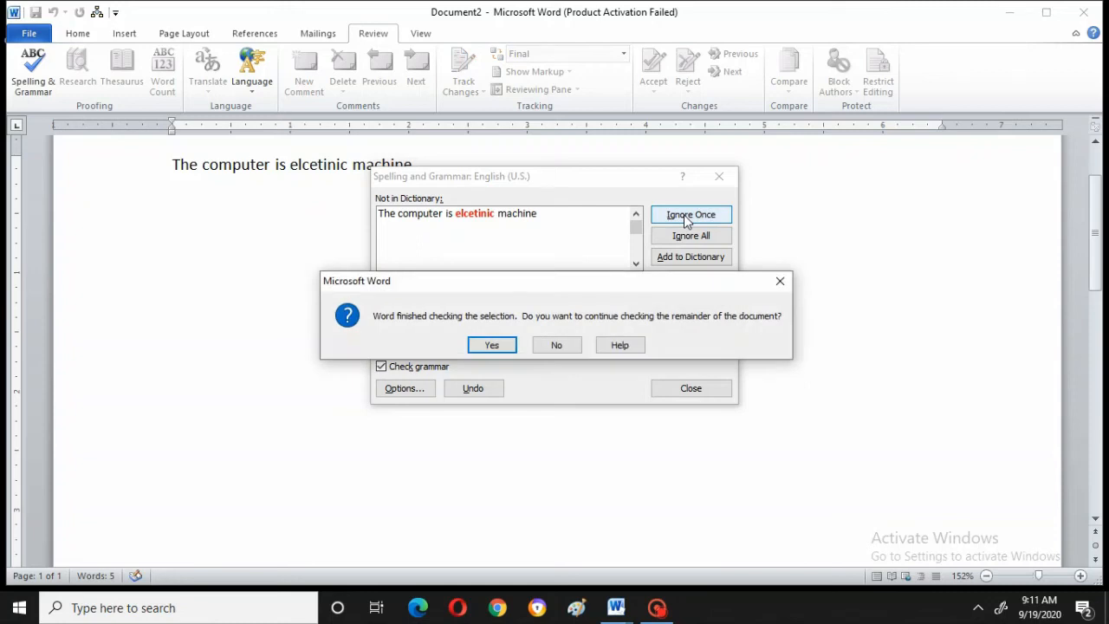
left_click(505, 345)
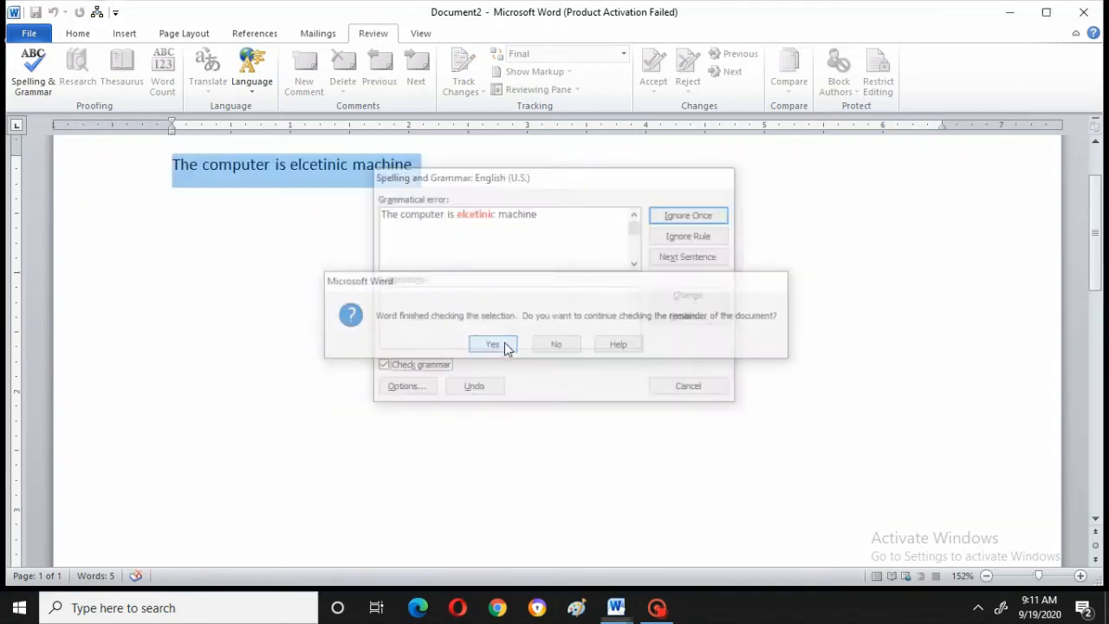
left_click(523, 345)
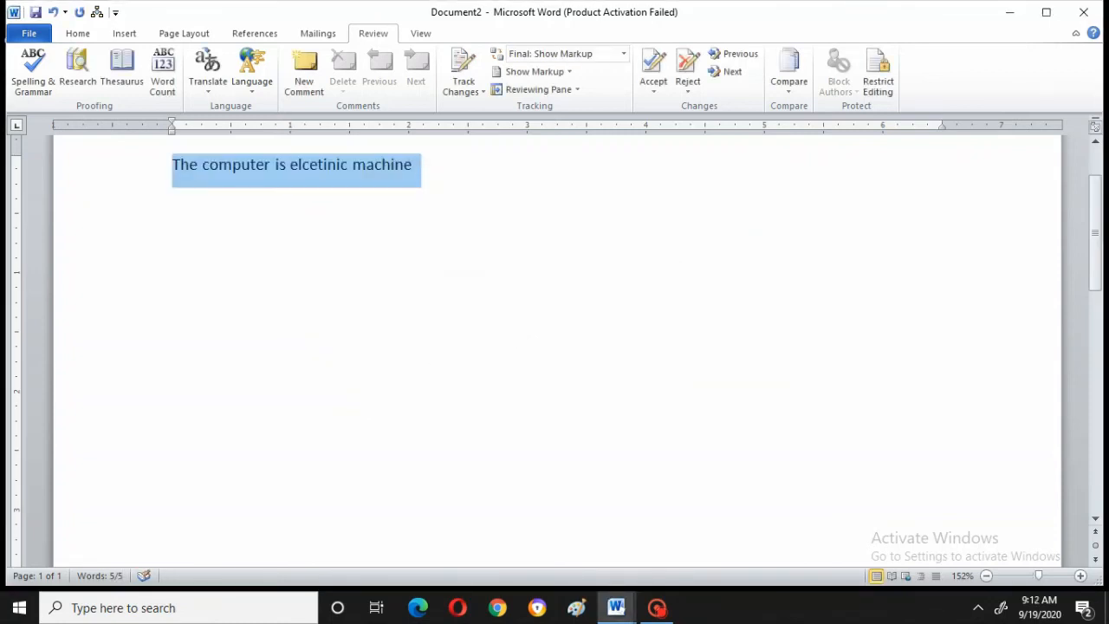
- Rewrite the ending of "elcetinic" so the word reads "elcectronic"
left_click(347, 166)
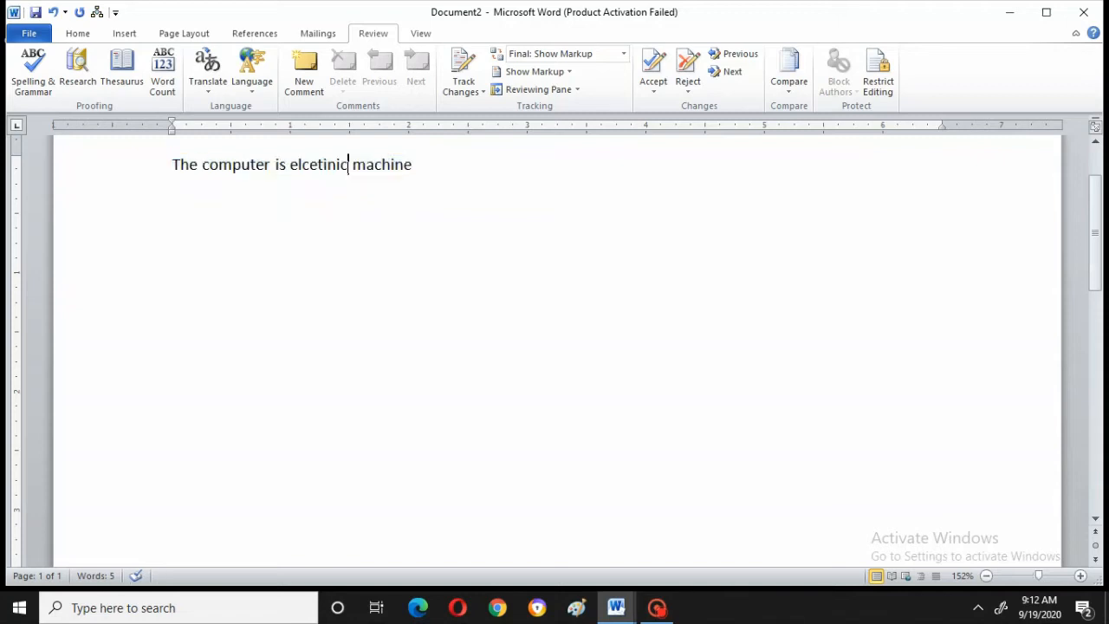
key("BackSpace")
key("BackSpace")
key("BackSpace")
key("BackSpace")
key("BackSpace")
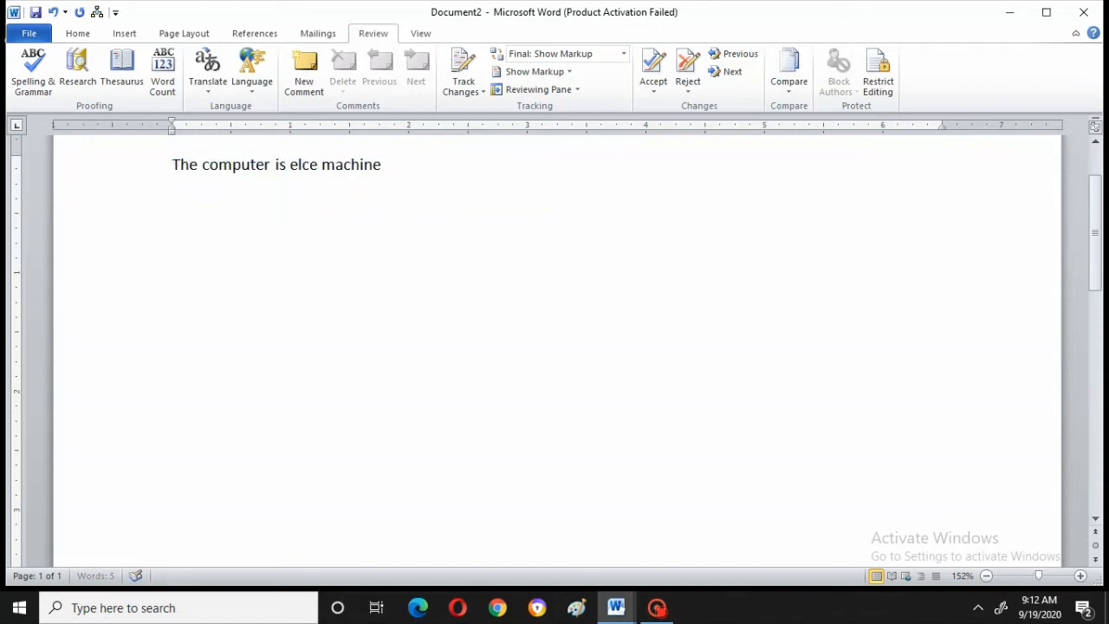
type("ctroni")
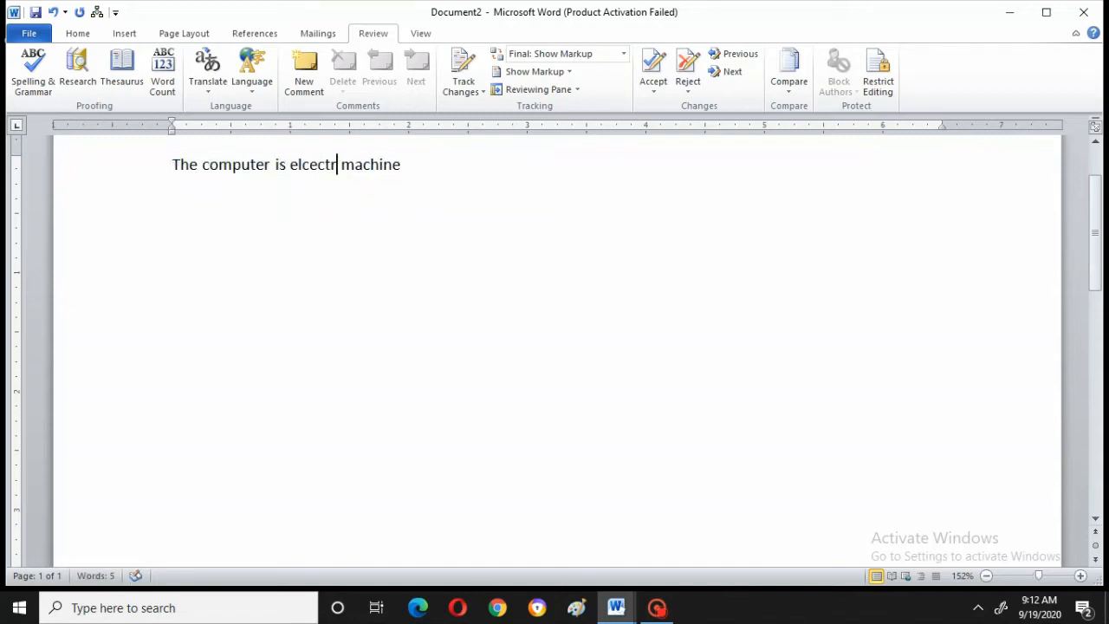
type("c")
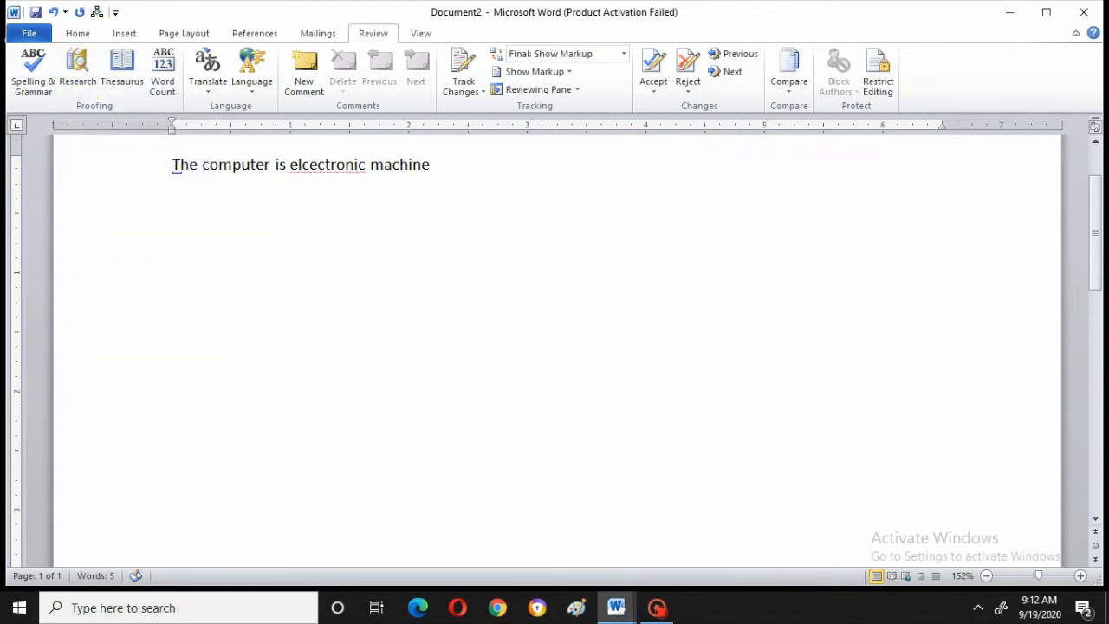
- Select the whole sentence and search for it with the Bing research service
left_click_drag(169, 165, 187, 165)
key("shift+Right")
key("shift+Right")
key("shift+Right")
key("shift+Right")
key("shift+Right")
key("shift+Right")
key("shift+Right")
key("shift+Right")
key("shift+Right")
key("shift+Right")
key("shift+Right")
key("shift+Right")
key("shift+Right")
key("shift+Right")
key("shift+Right")
key("shift+Right")
key("shift+Right")
key("shift+Right")
key("shift+Right")
key("shift+Right")
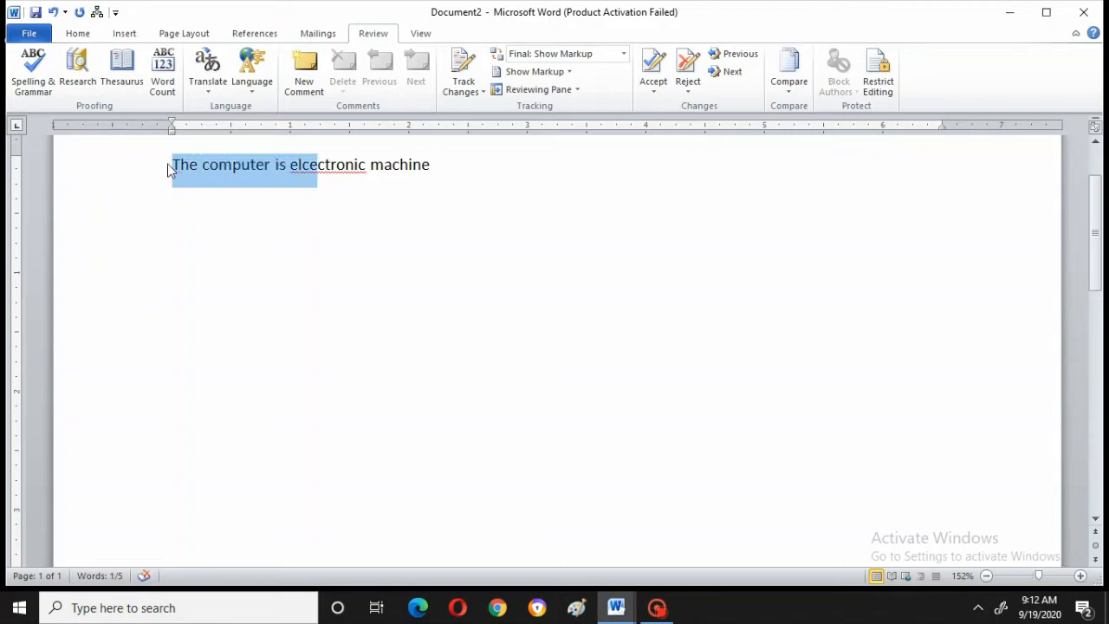
left_click(75, 80)
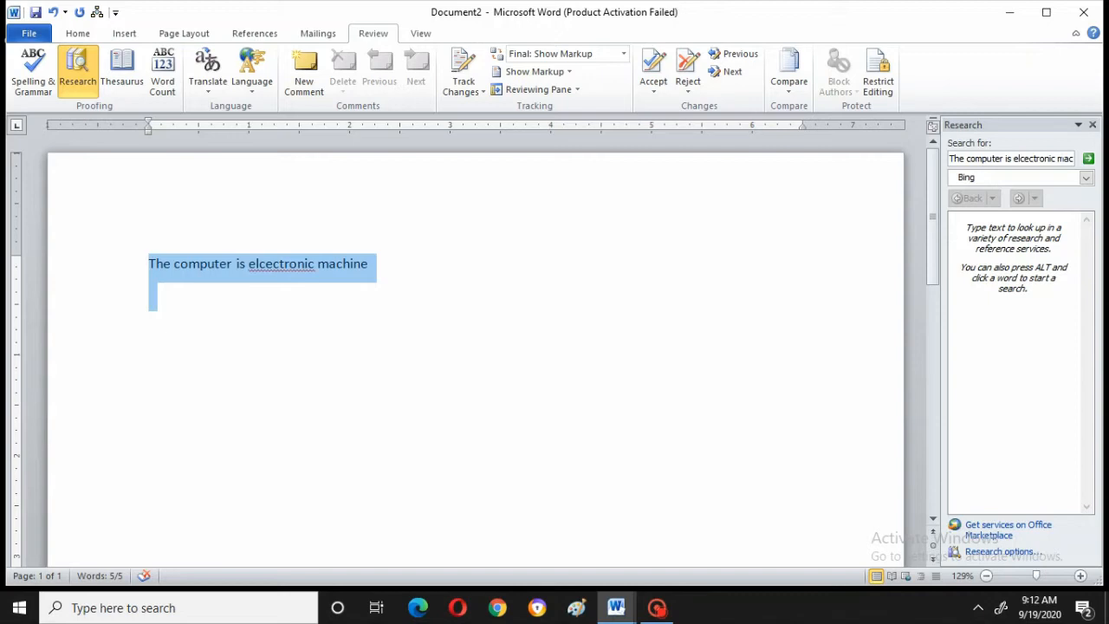
left_click(1088, 160)
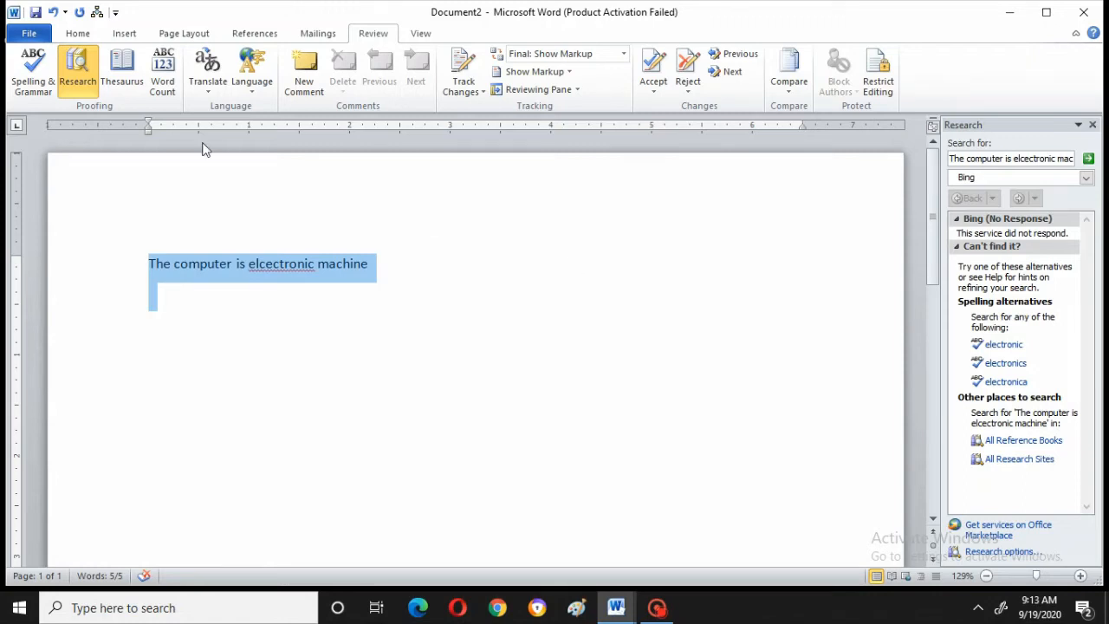
- Look up the whole sentence in the English (U.S.) thesaurus, followed by the single word "elcectronic"
left_click(125, 80)
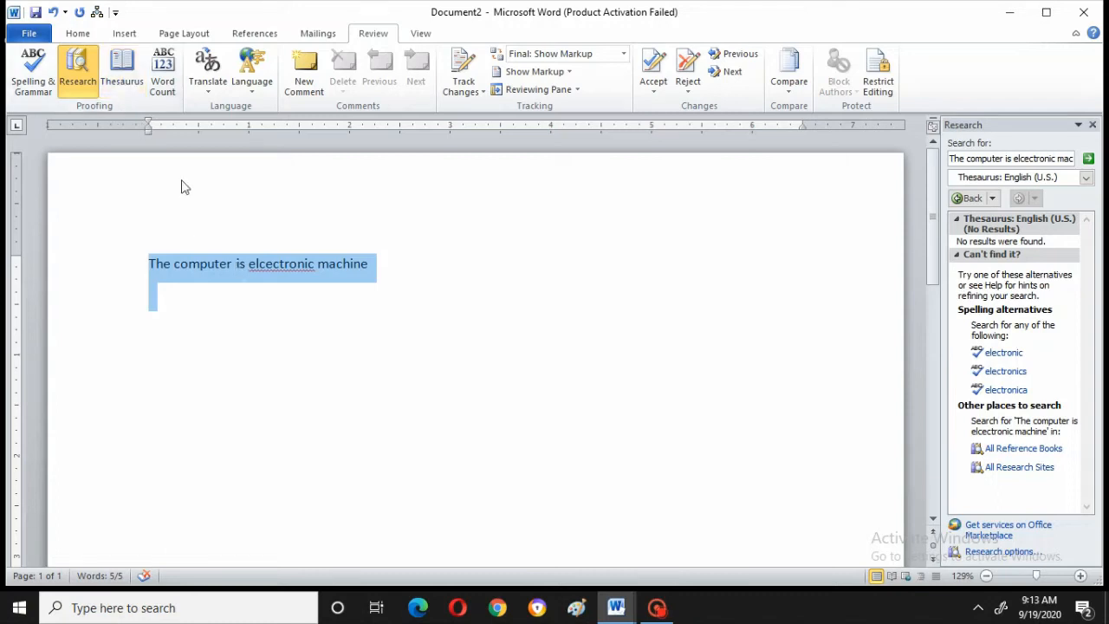
double_click(275, 276)
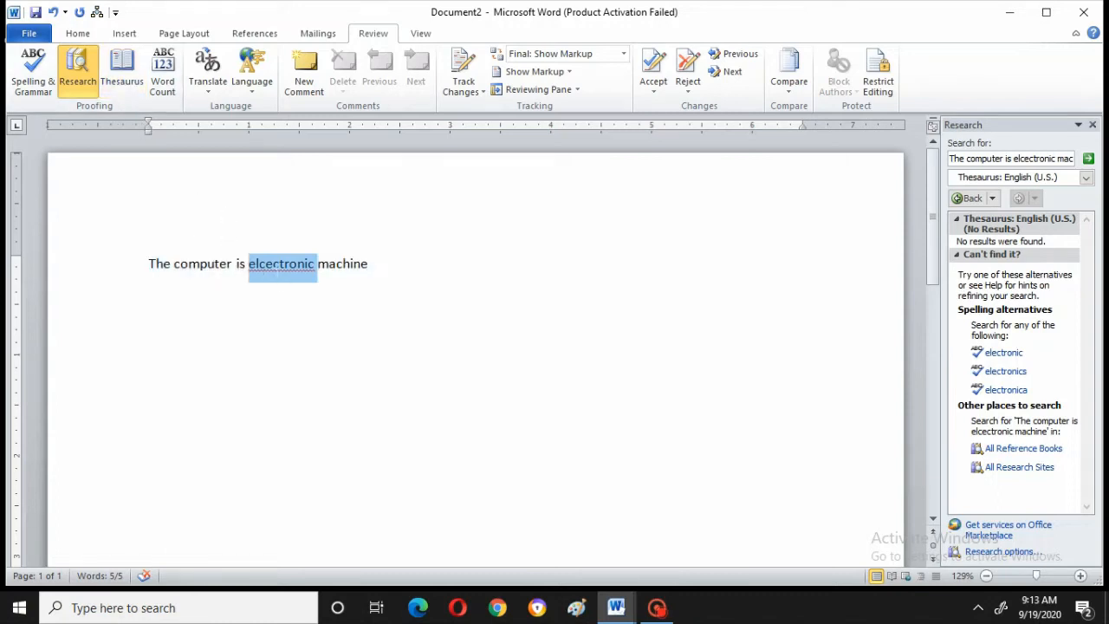
left_click(121, 66)
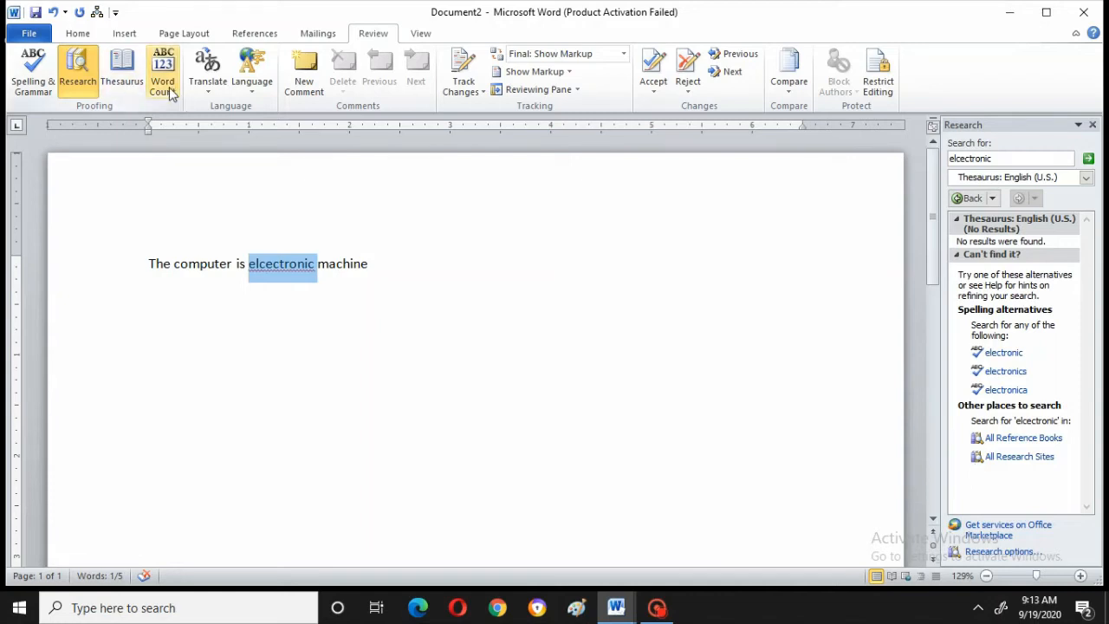
- Select the whole sentence and view its word count statistics
key("Home")
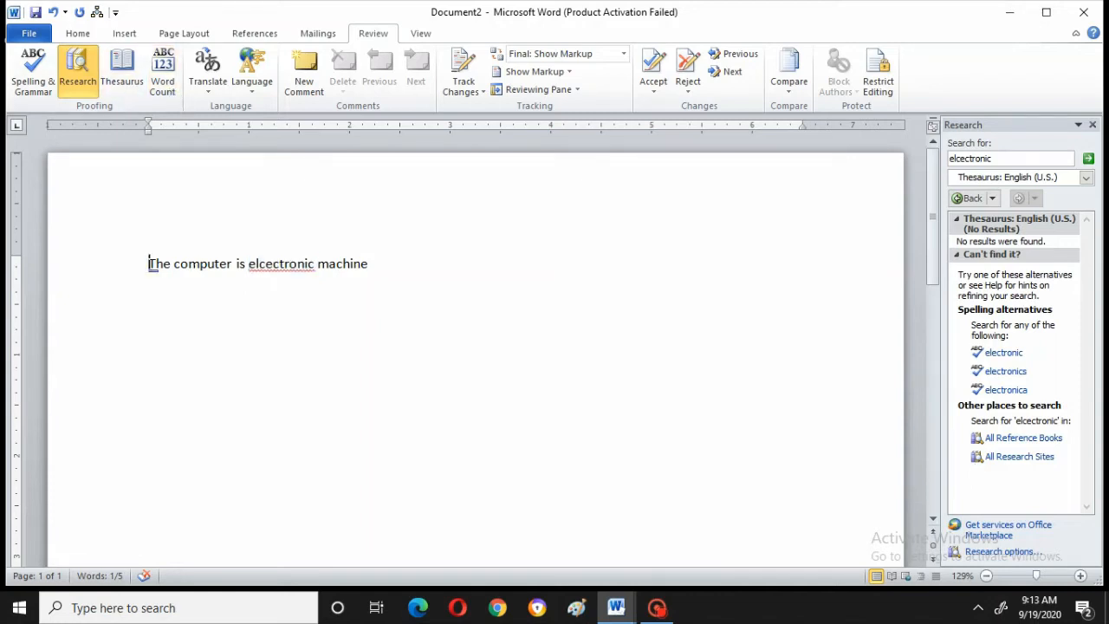
key("shift+Right")
key("ctrl+shift+Right")
key("ctrl+shift+Right")
key("ctrl+shift+Right")
key("ctrl+shift+Right")
key("ctrl+shift+Right")
key("ctrl+shift+Right")
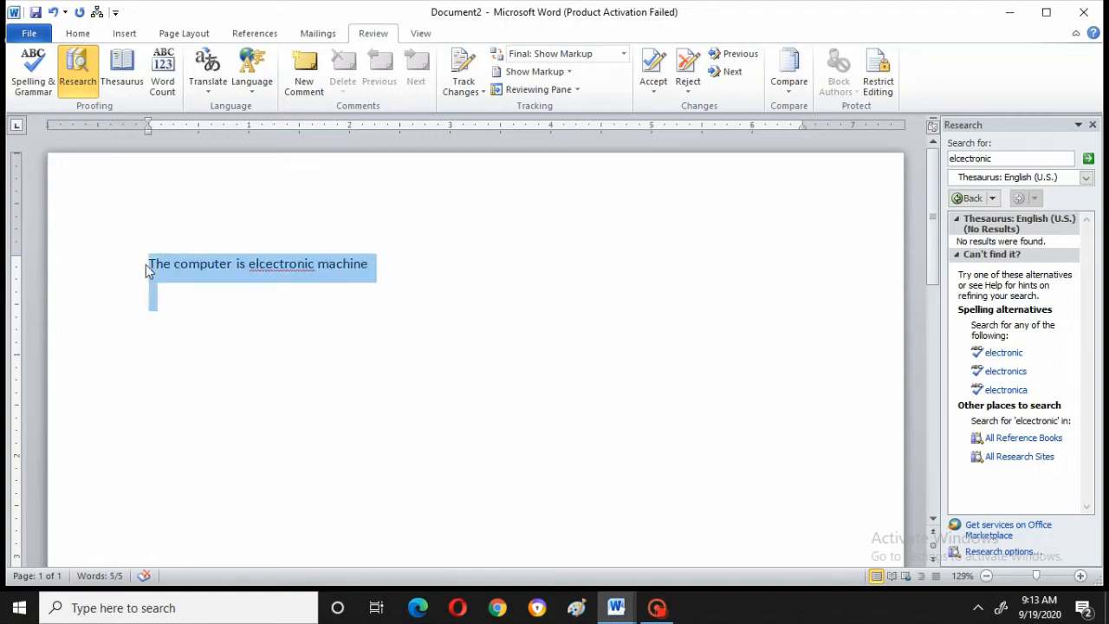
left_click(163, 76)
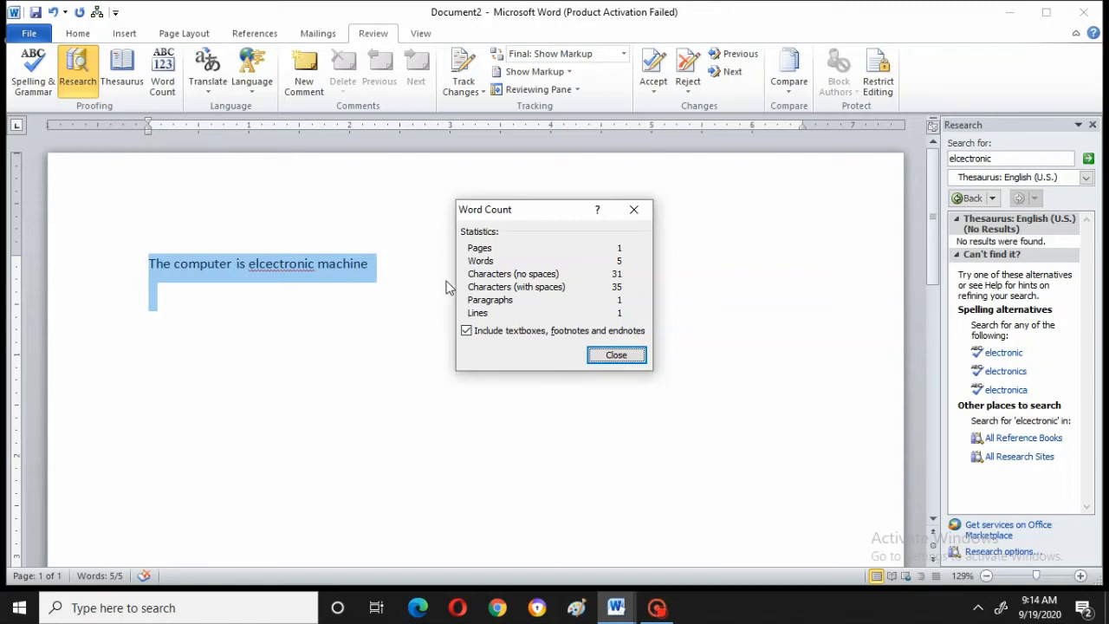
left_click(616, 356)
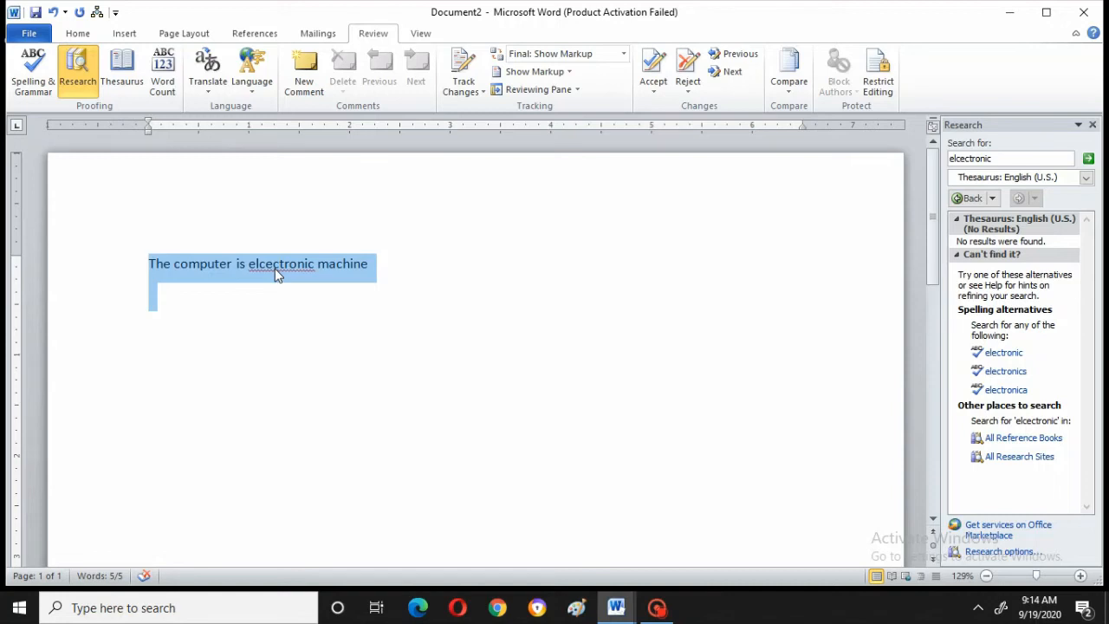
- Translate the document from English (U.S.) to Hindi through the online translator, view the translation, and close the browser window
left_click(207, 90)
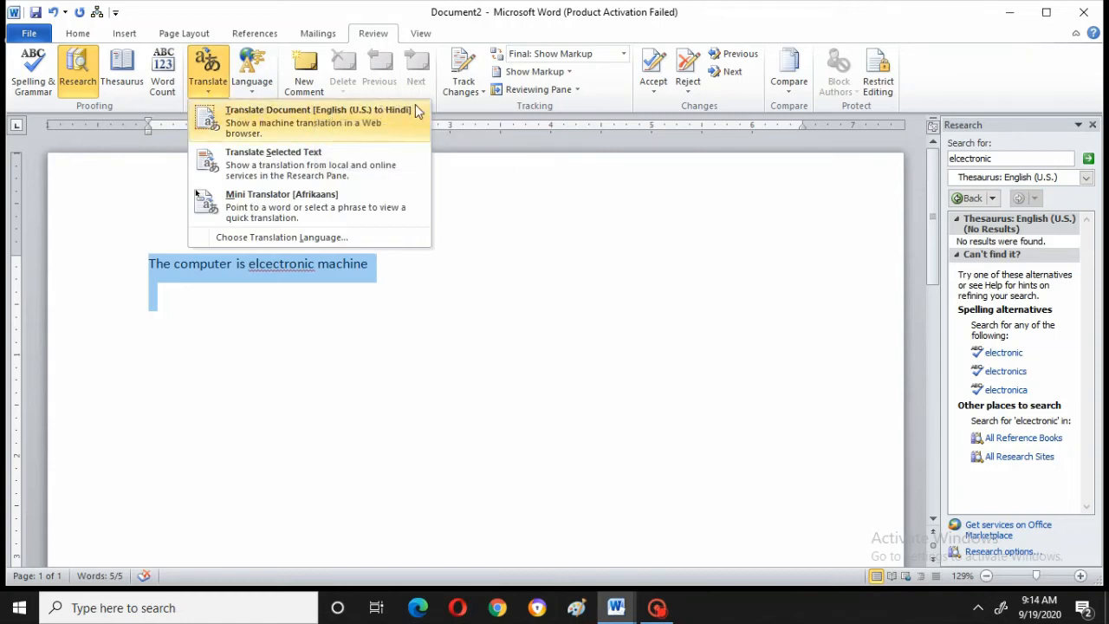
left_click(304, 122)
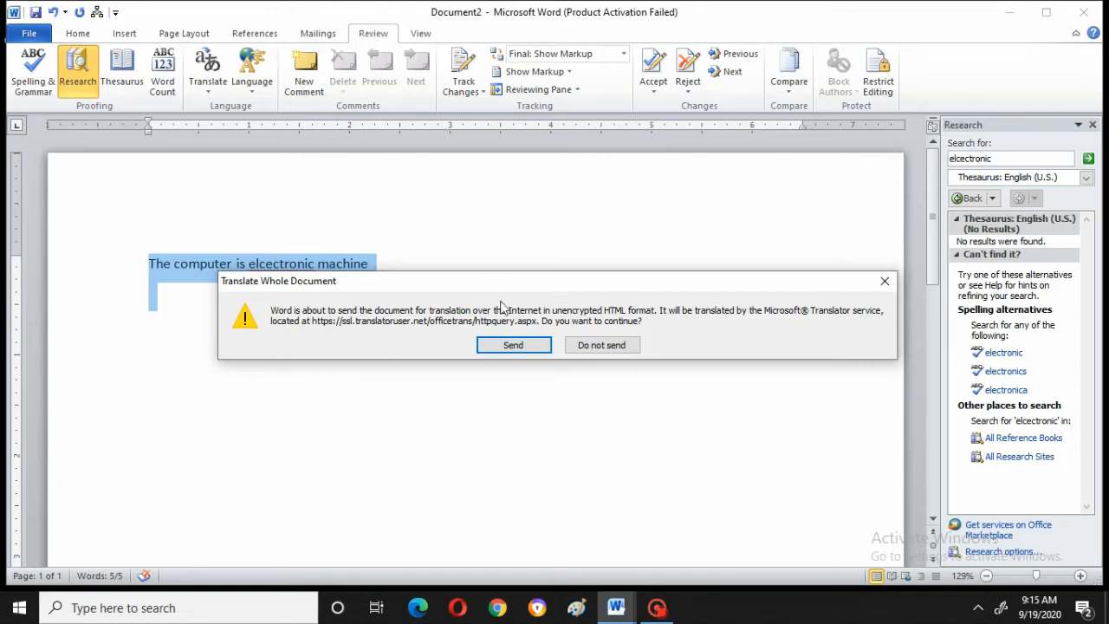
left_click(505, 346)
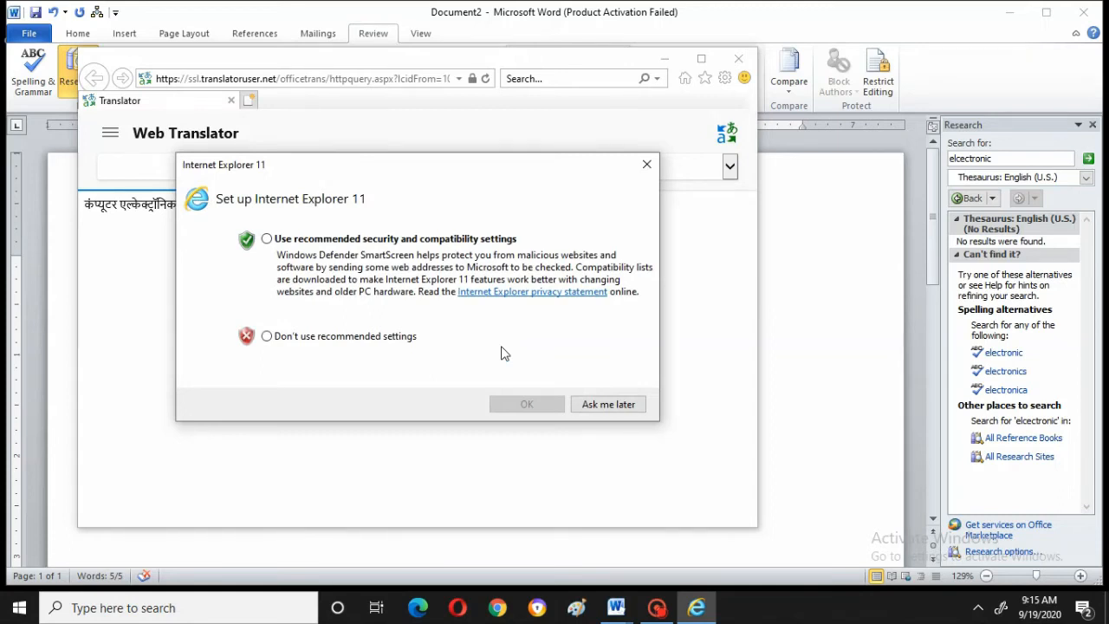
left_click(644, 164)
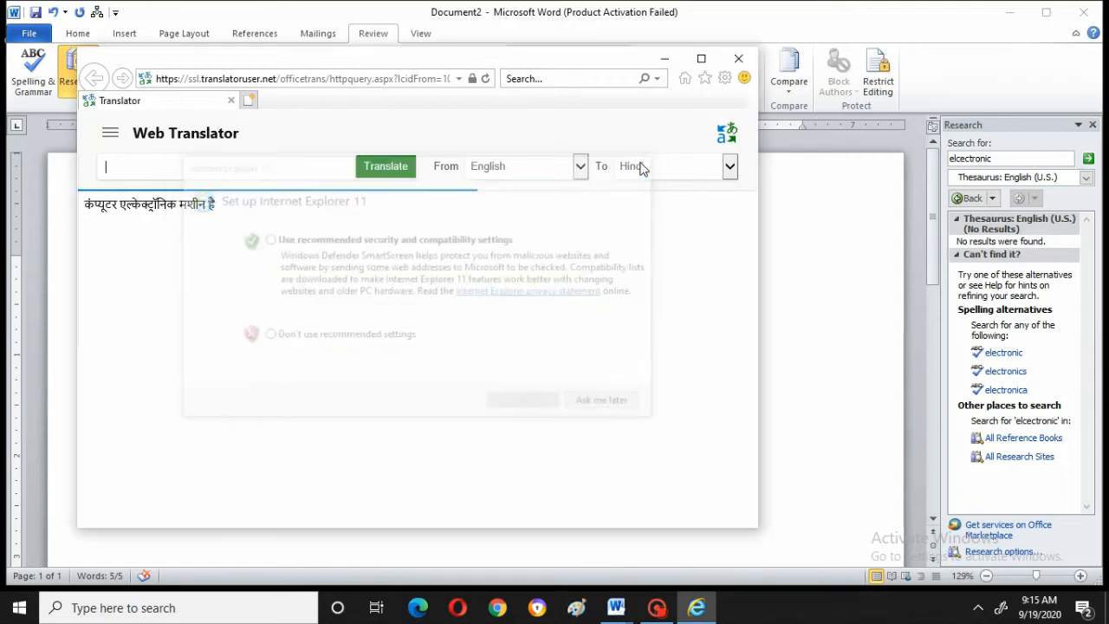
mouse_move(136, 215)
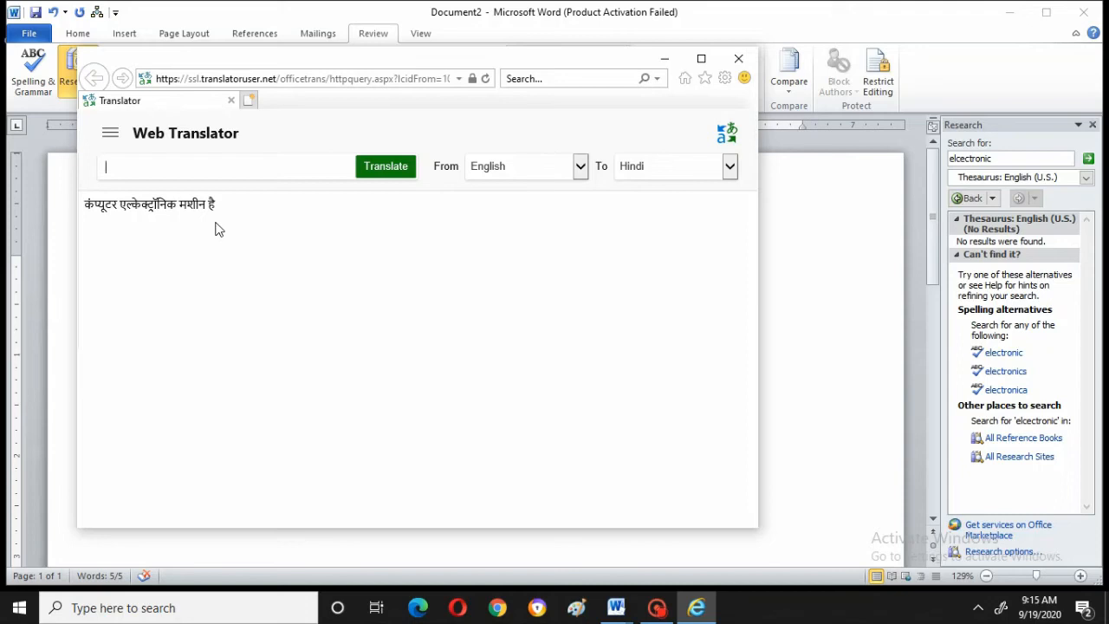
left_click(739, 59)
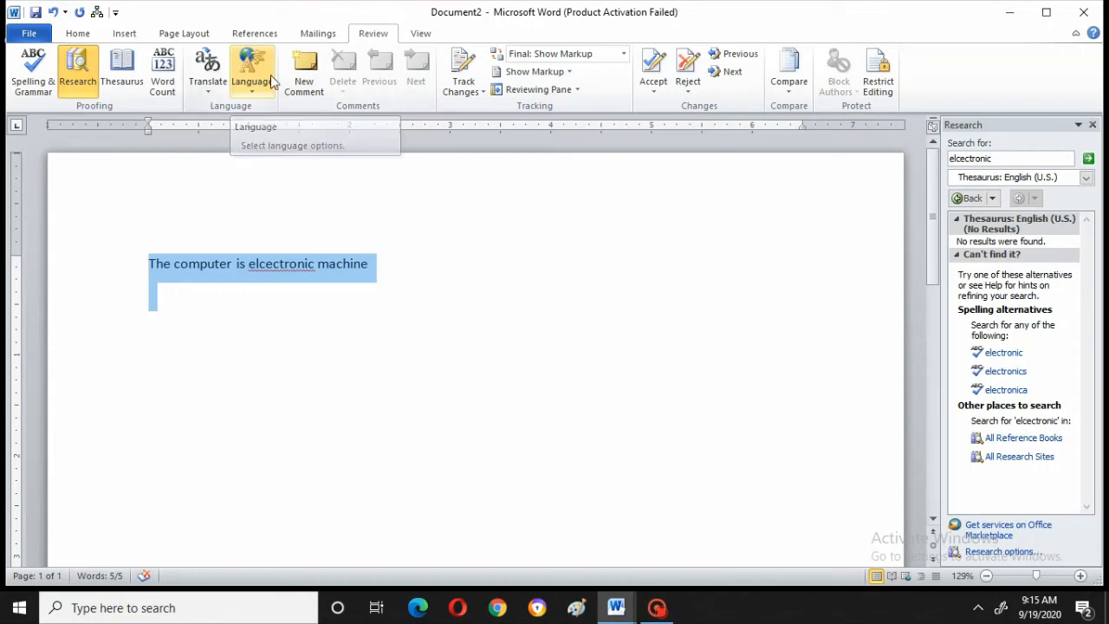
- Insert a new comment on the selected sentence
left_click(273, 81)
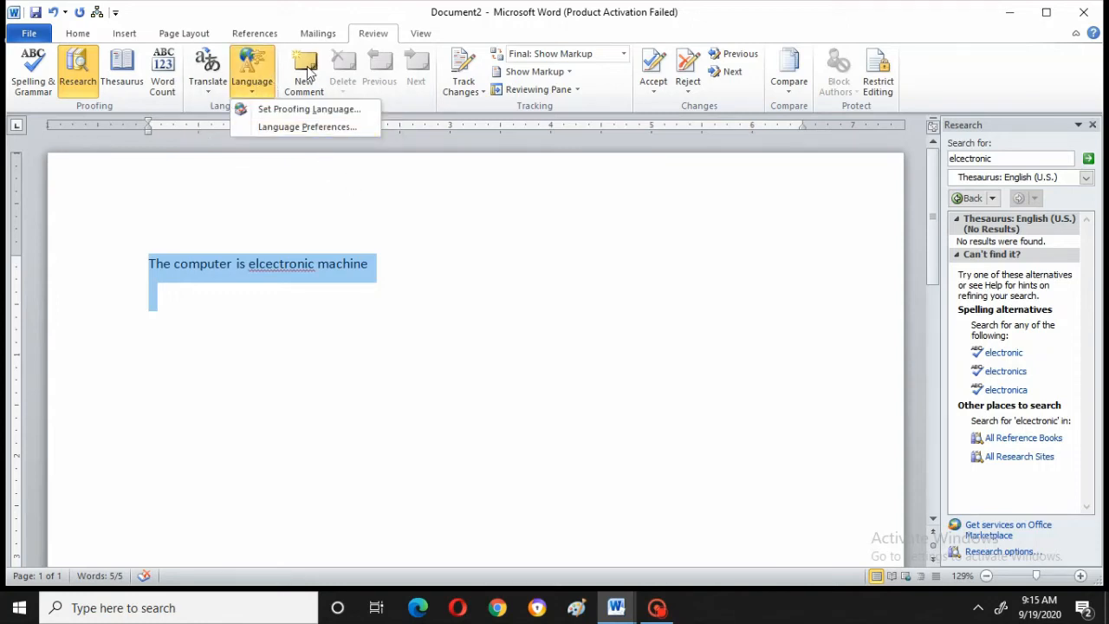
left_click(305, 74)
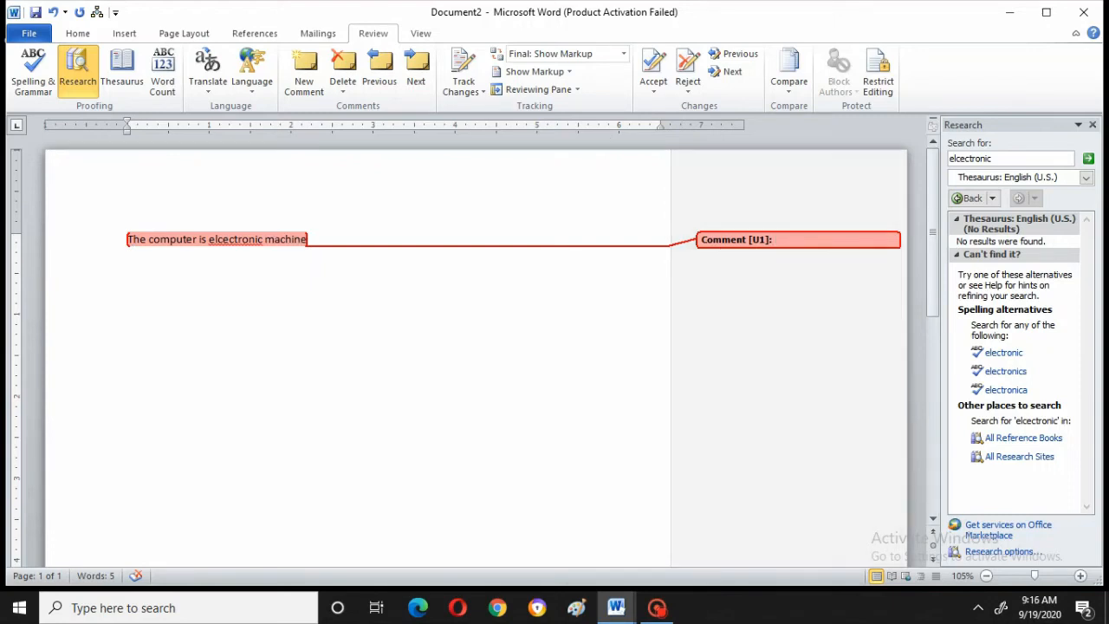
- Delete the comment on the whole sentence and add the comment "Concerned with electricity" to the word "elcectronic"
left_click(341, 78)
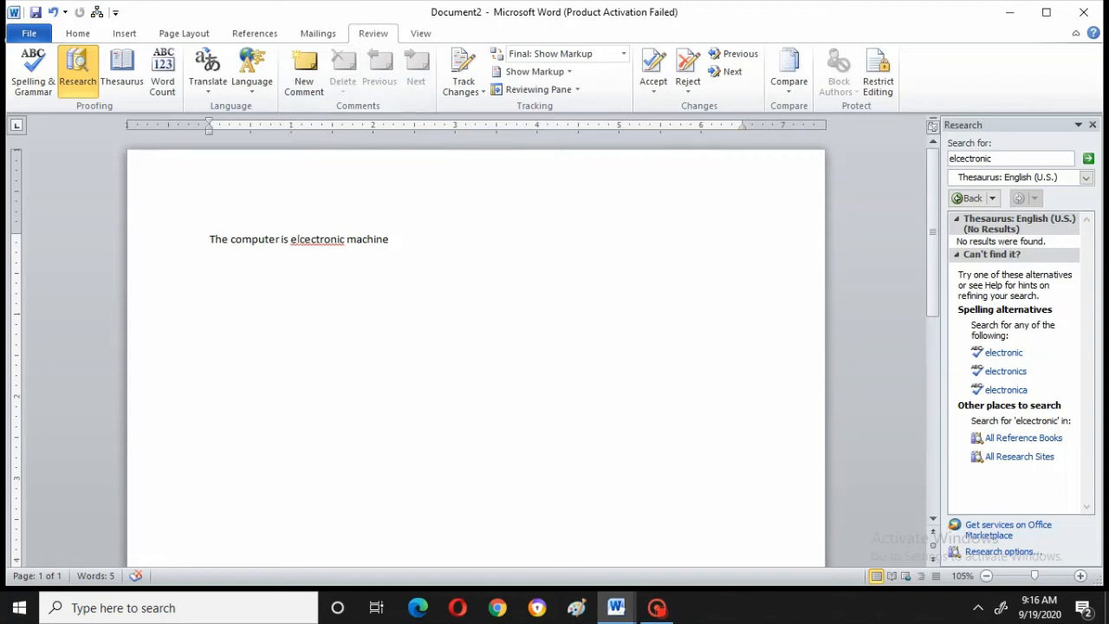
left_click(291, 240)
key("shift+Right")
key("shift+Right")
key("shift+Right")
key("shift+Right")
key("shift+Right")
key("shift+Right")
key("shift+Right")
key("shift+Right")
key("shift+Right")
key("shift+Right")
key("shift+Right")
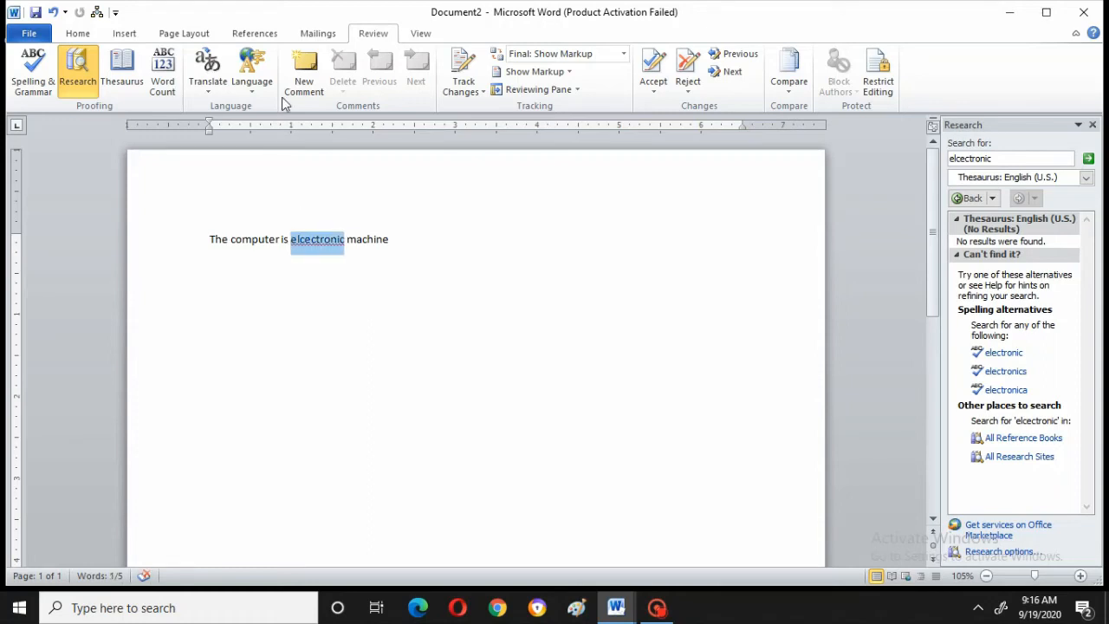
left_click(306, 78)
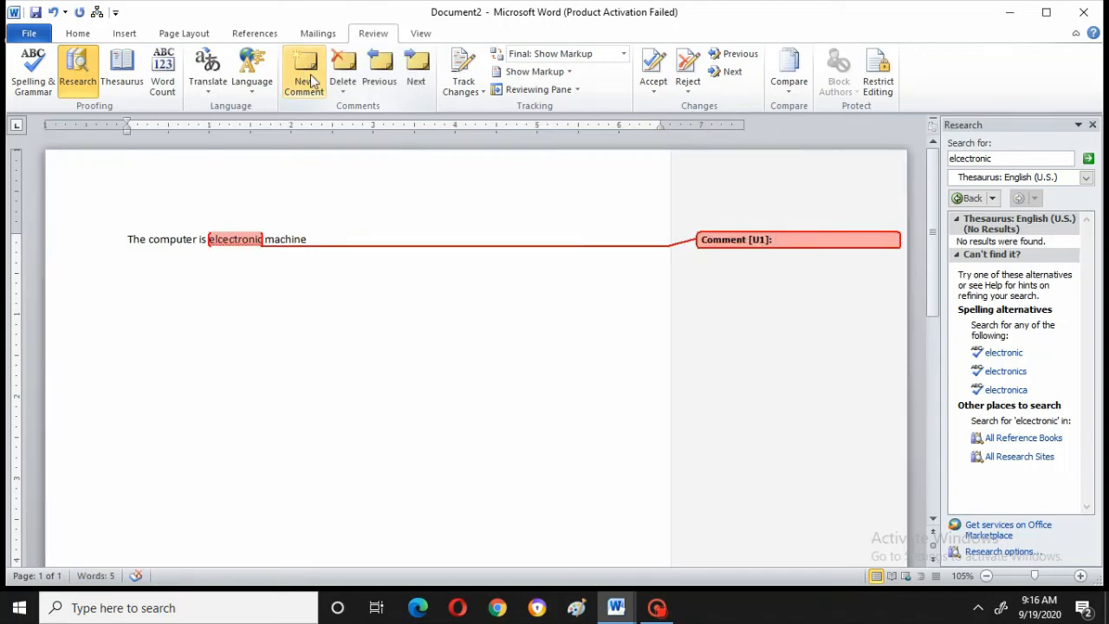
type("concerned with electricity")
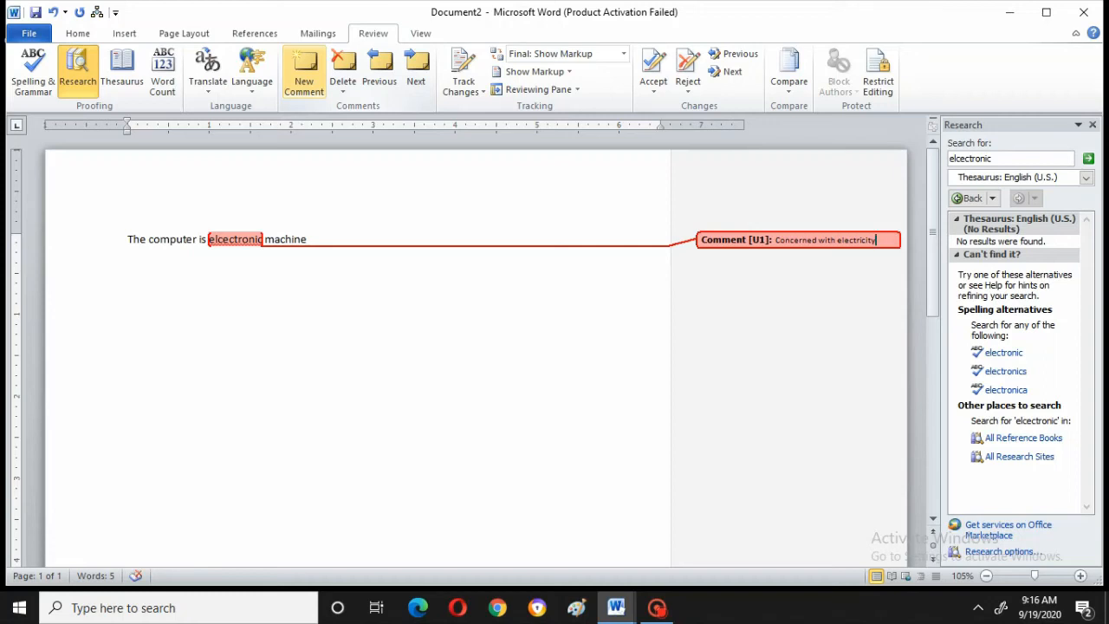
left_click(381, 368)
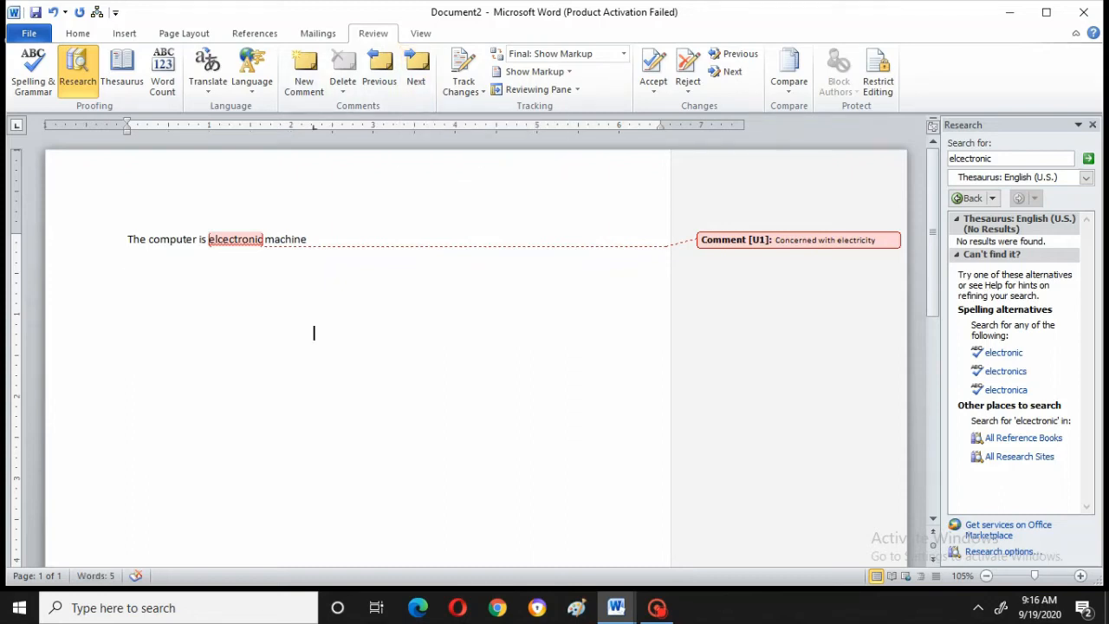
- Add six filler lines below the sentence: "Rjhgehgearjkgherjk'", "Wgjergjeah", "Ijerjhgerhj", "Grhjeeh", "Grewkjhghej" and "jrej"
key("ctrl+z")
type("rjhgehgearjkgherjk")
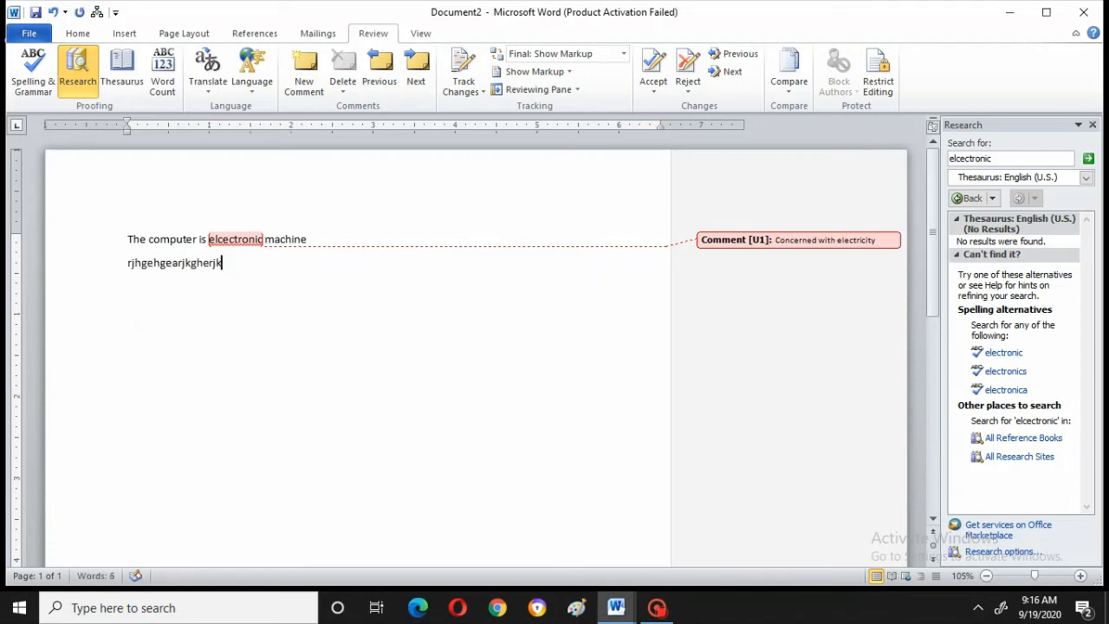
key("Return")
type("wgjergjeah")
key("Return")
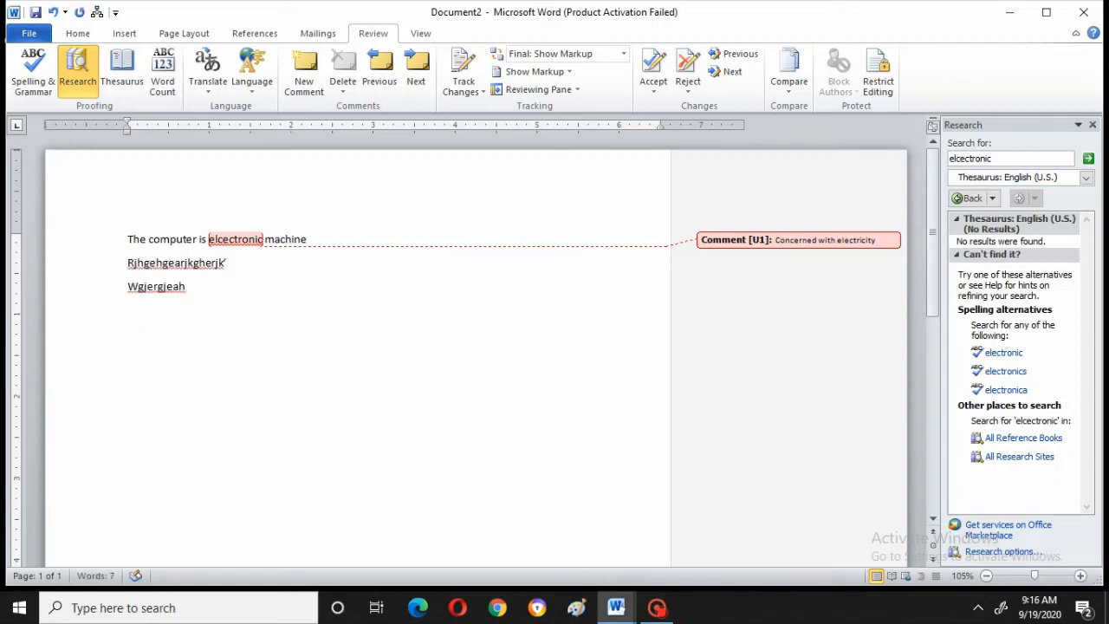
type("ijerjhgerhj")
key("Return")
type("grhjeeh")
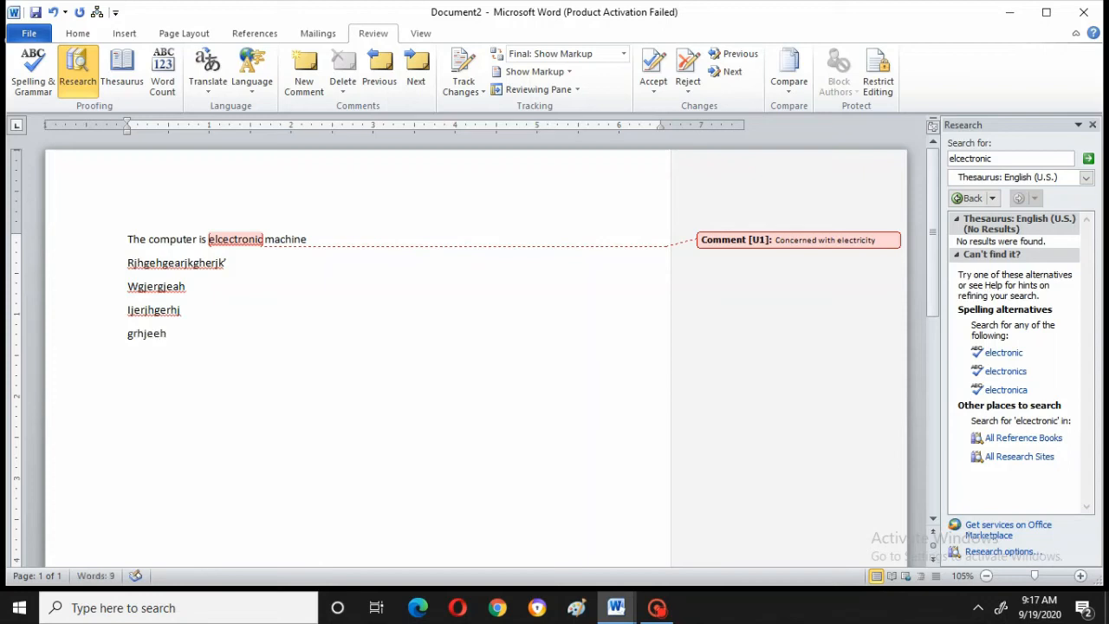
key("Return")
type("grewkjhghej")
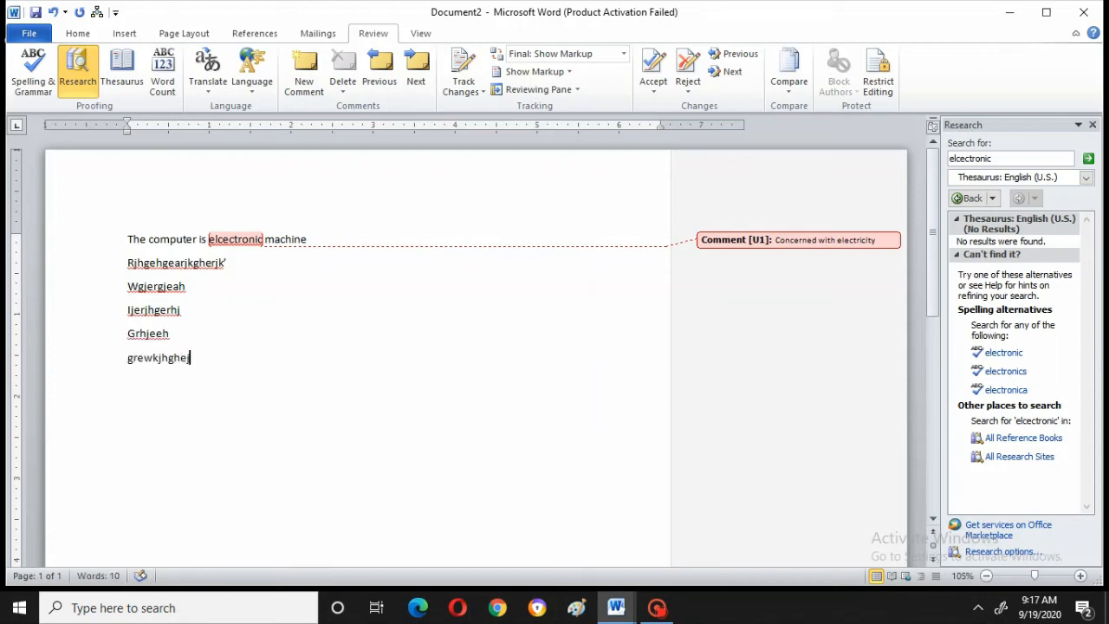
key("Return")
type("jrej")
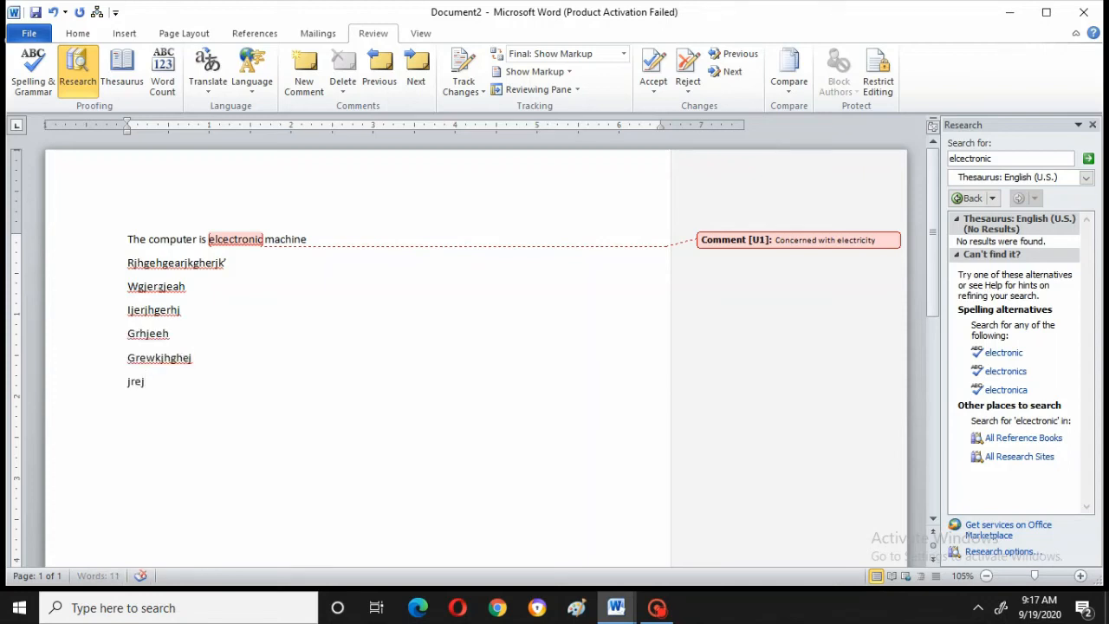
- Select the six filler lines below the sentence and turn on Track Changes
left_click(128, 262)
key("shift+Down")
key("shift+Down")
key("shift+Down")
key("shift+Down")
key("shift+Down")
key("shift+Down")
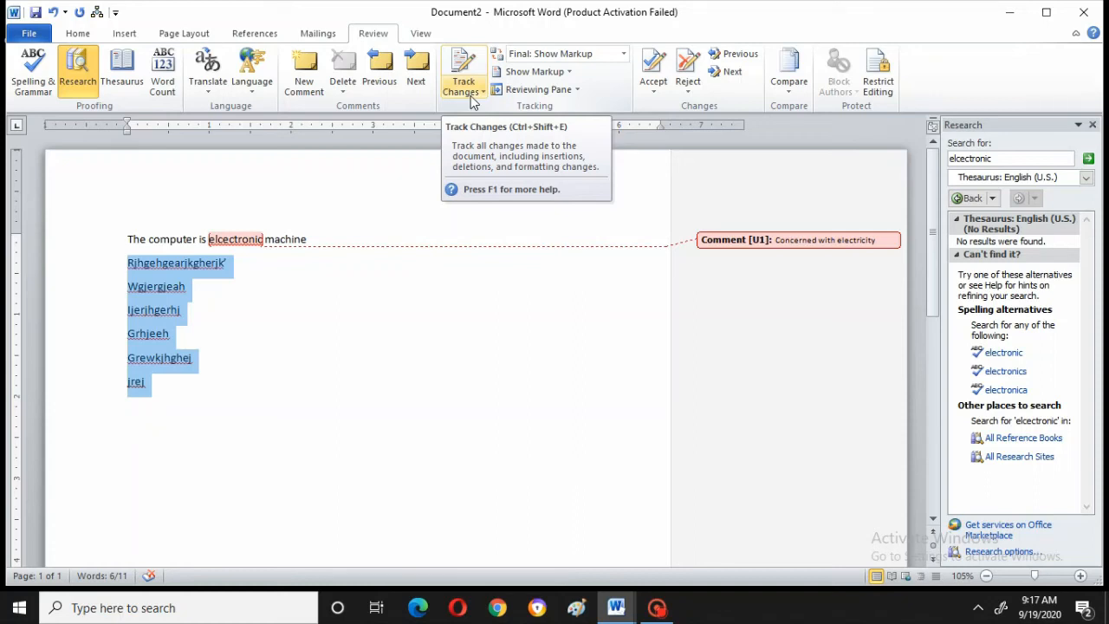
left_click(462, 65)
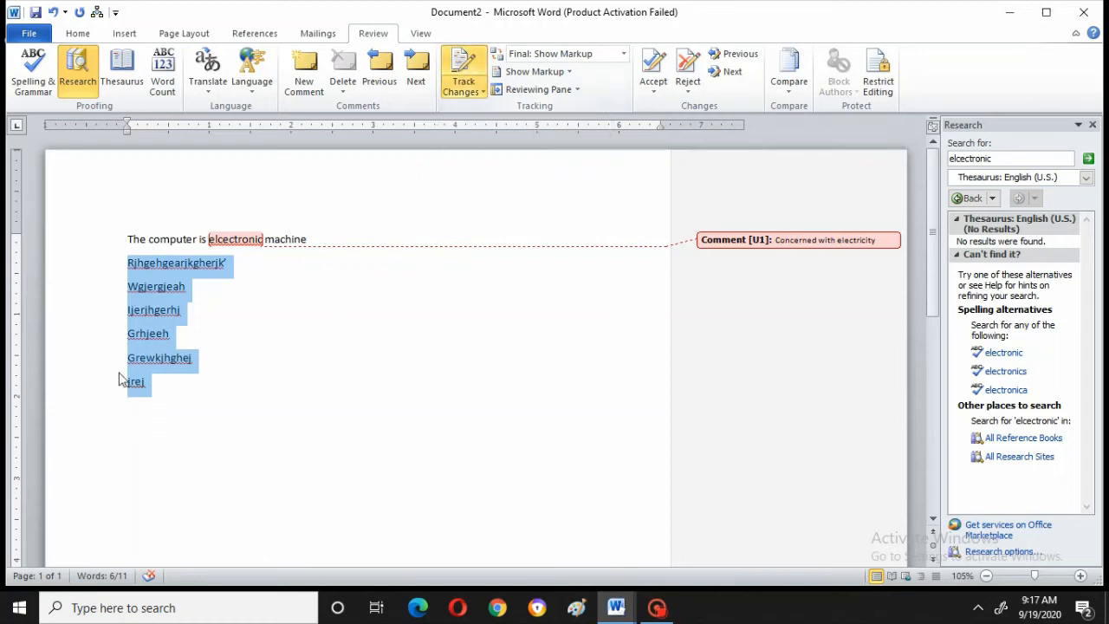
- Replace "gjergjea" in the filler line "Wgjergjeah" with "lrekjerkghjbnbnn" as a tracked change
left_click(157, 284)
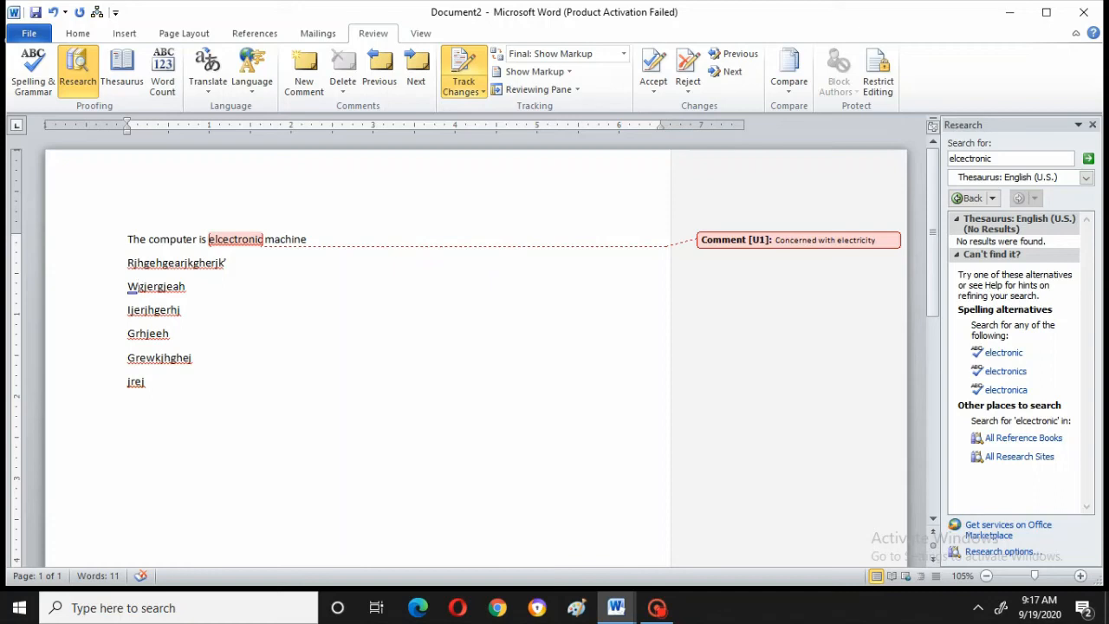
key("shift+Right")
key("shift+Right")
key("shift+Right")
key("shift+Right")
key("shift+Right")
key("shift+Right")
key("shift+Right")
key("shift+Right")
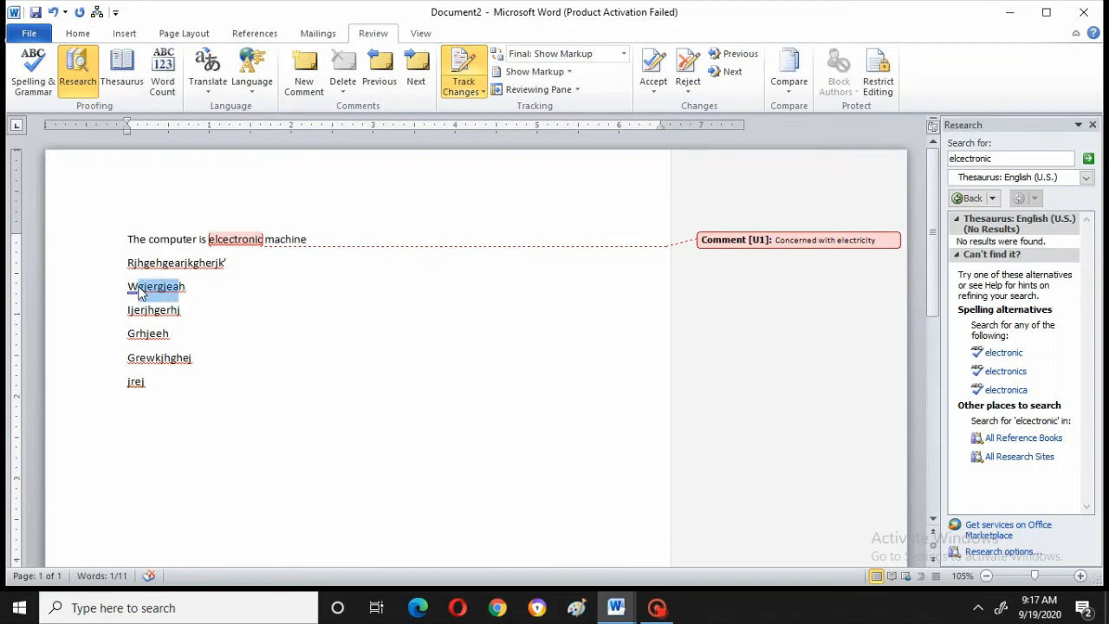
key("Delete")
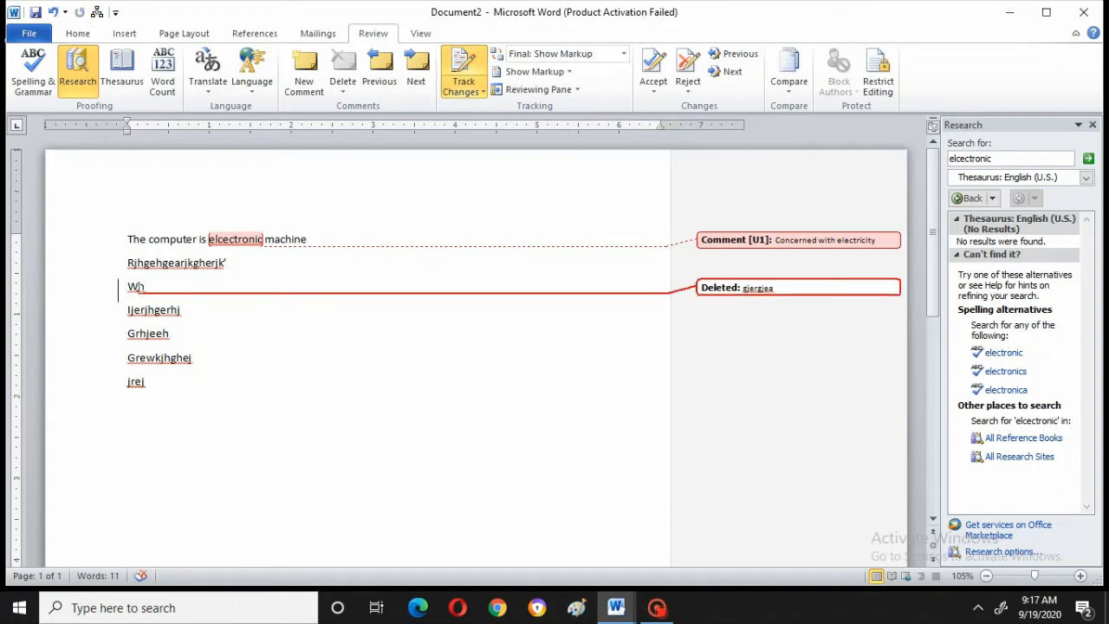
type("lrekjerkghjbnbnn")
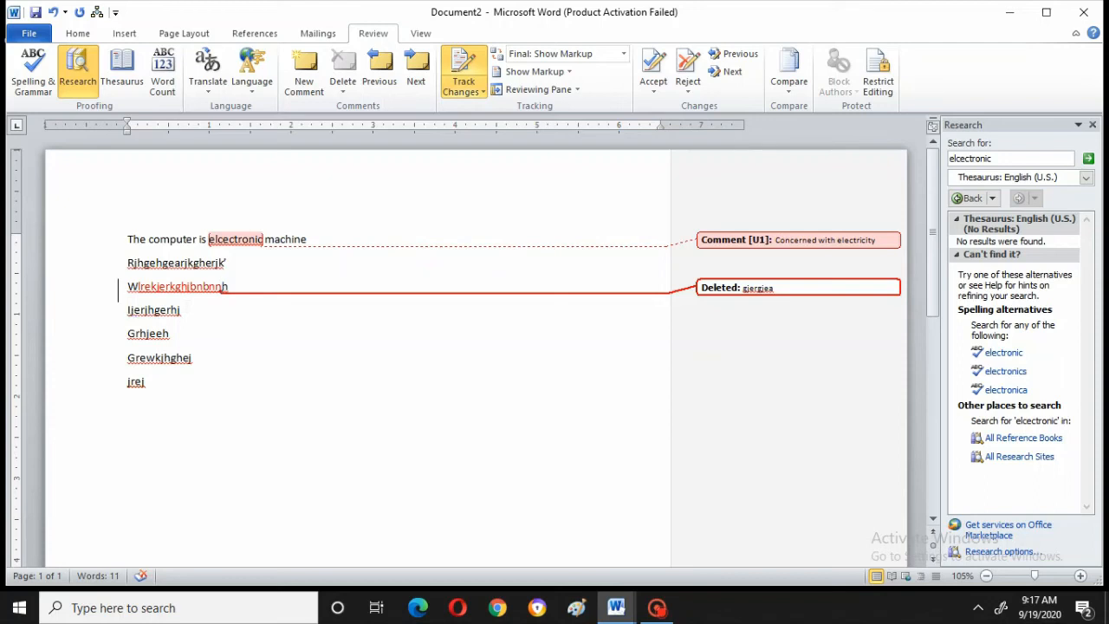
- Enlarge the letters "jerjhgerh" in the filler line "Ijerjhgerhj" to a 90 pt font size as a tracked formatting change
left_click(132, 309)
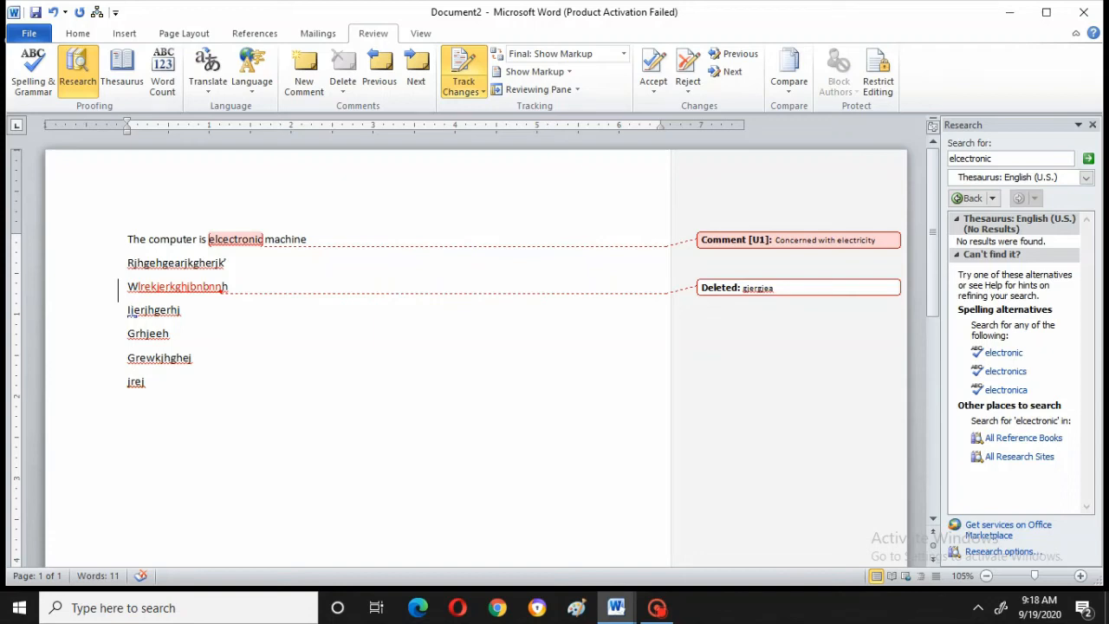
key("shift+Right")
key("shift+Right")
key("shift+Right")
key("shift+Right")
key("shift+Right")
key("shift+Right")
key("shift+Right")
key("shift+Right")
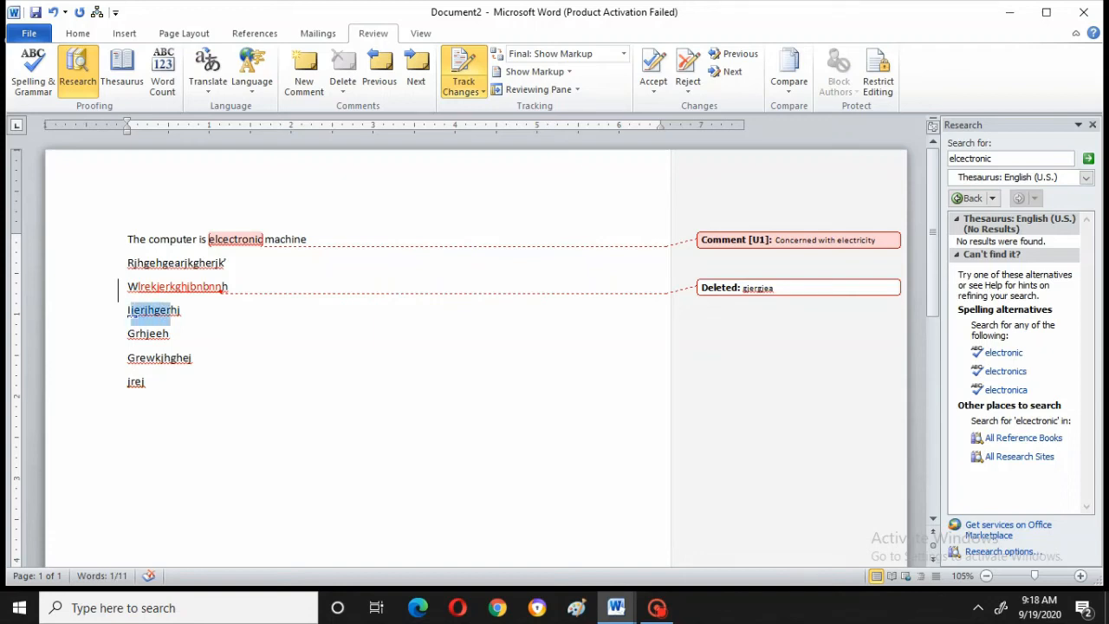
key("shift+Right")
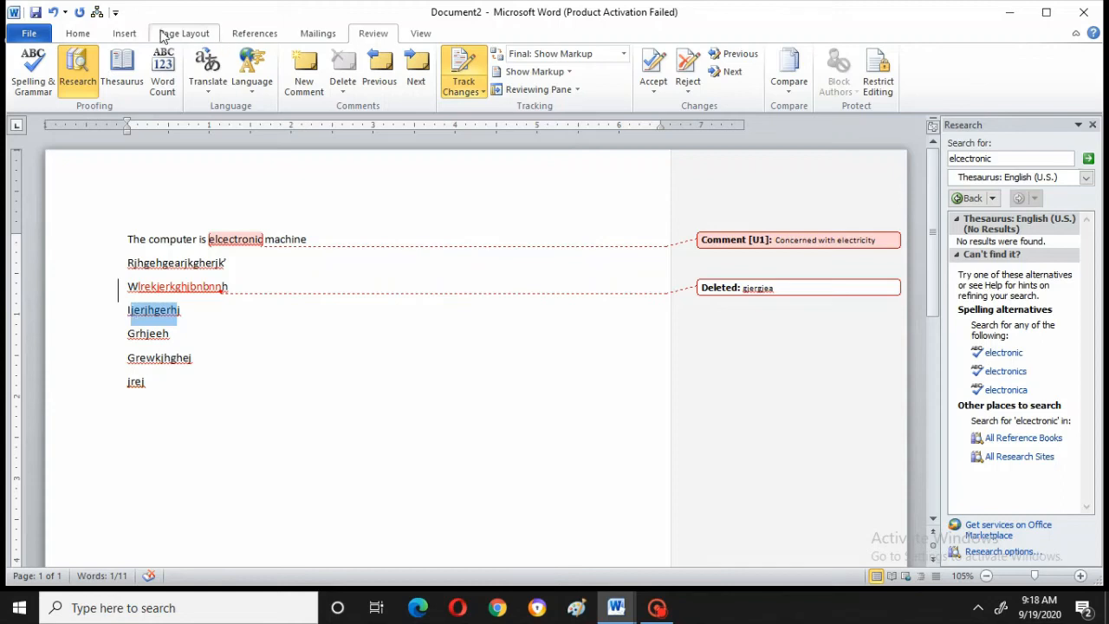
left_click(92, 37)
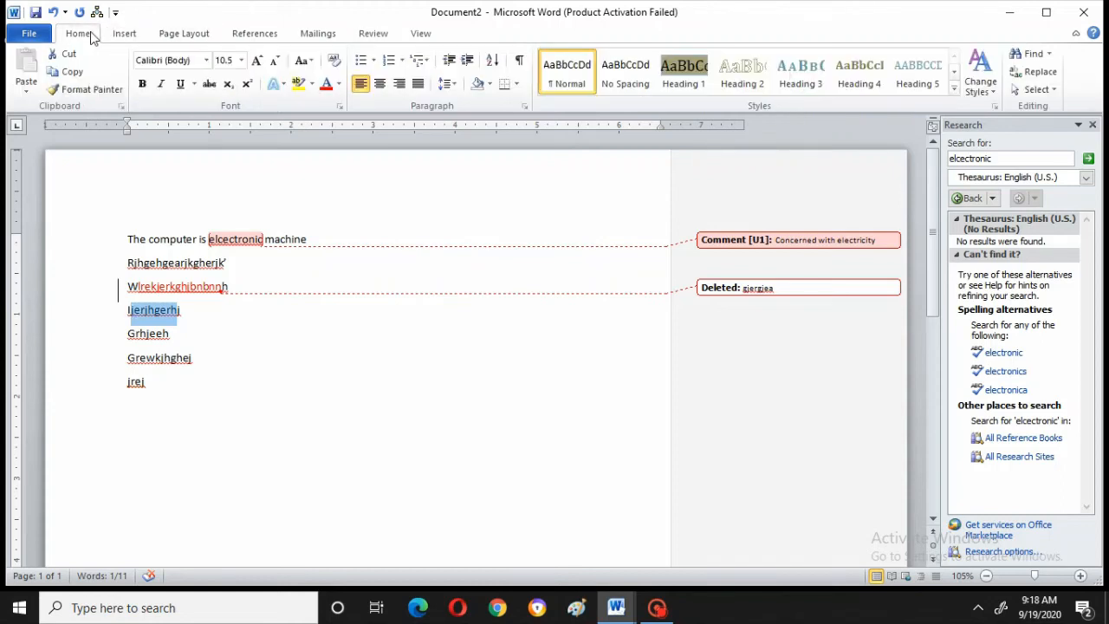
left_click(257, 62)
left_click(258, 62)
left_click(258, 61)
left_click(258, 61)
left_click(257, 62)
left_click(257, 61)
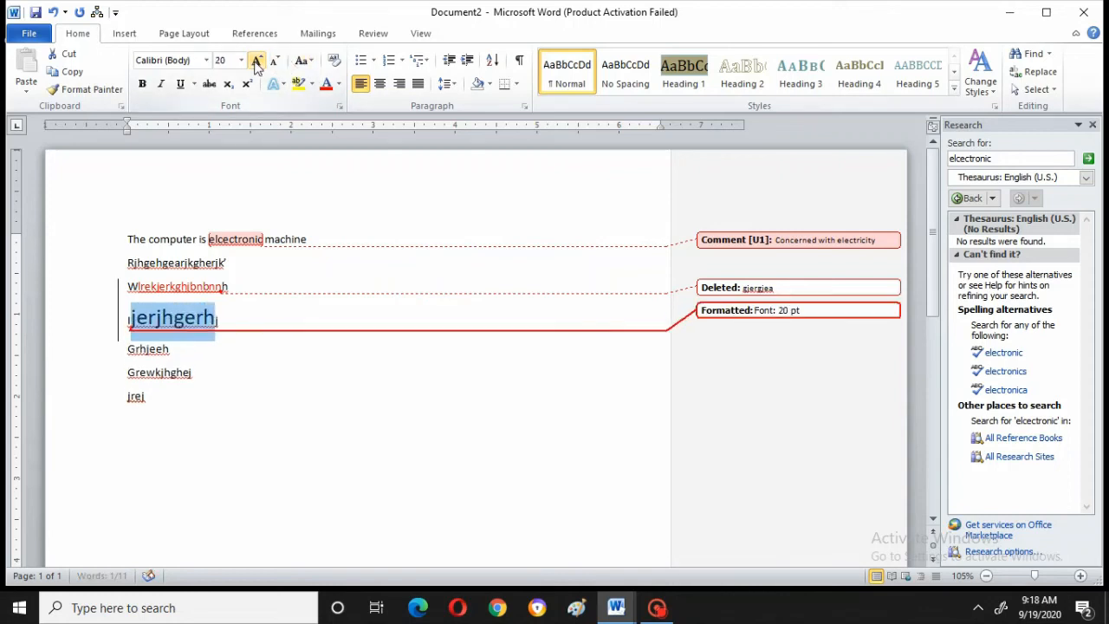
left_click(257, 61)
left_click(258, 61)
left_click(257, 62)
left_click(257, 61)
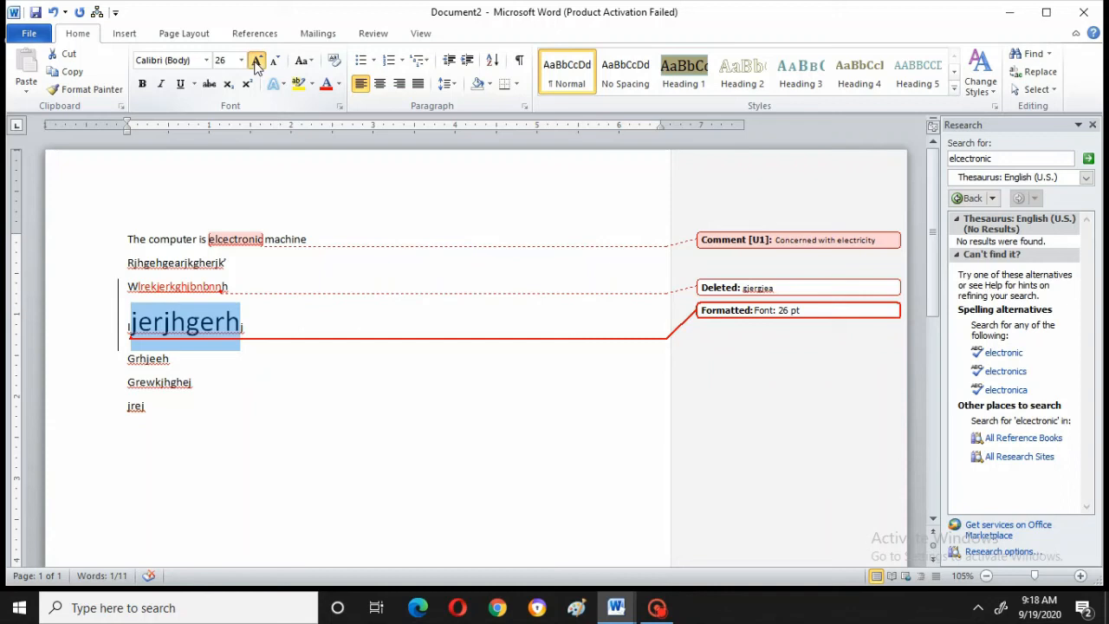
left_click(257, 62)
left_click(258, 62)
left_click(257, 62)
left_click(258, 62)
left_click(257, 62)
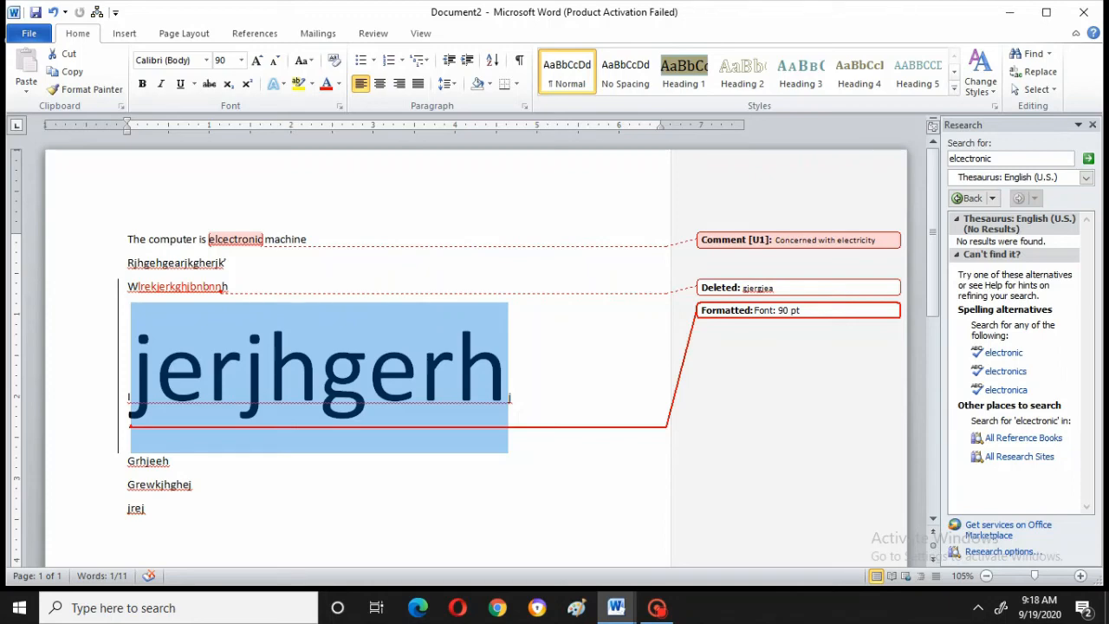
- Examine which kinds of markup are set to be shown in the document, without changing any of them
left_click(378, 41)
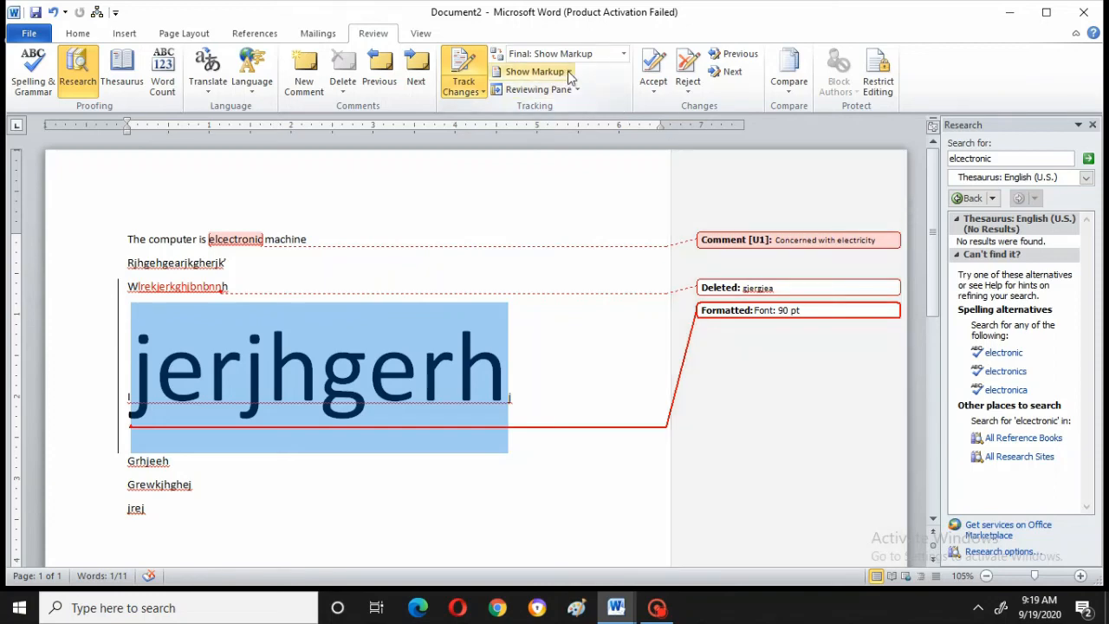
left_click(568, 72)
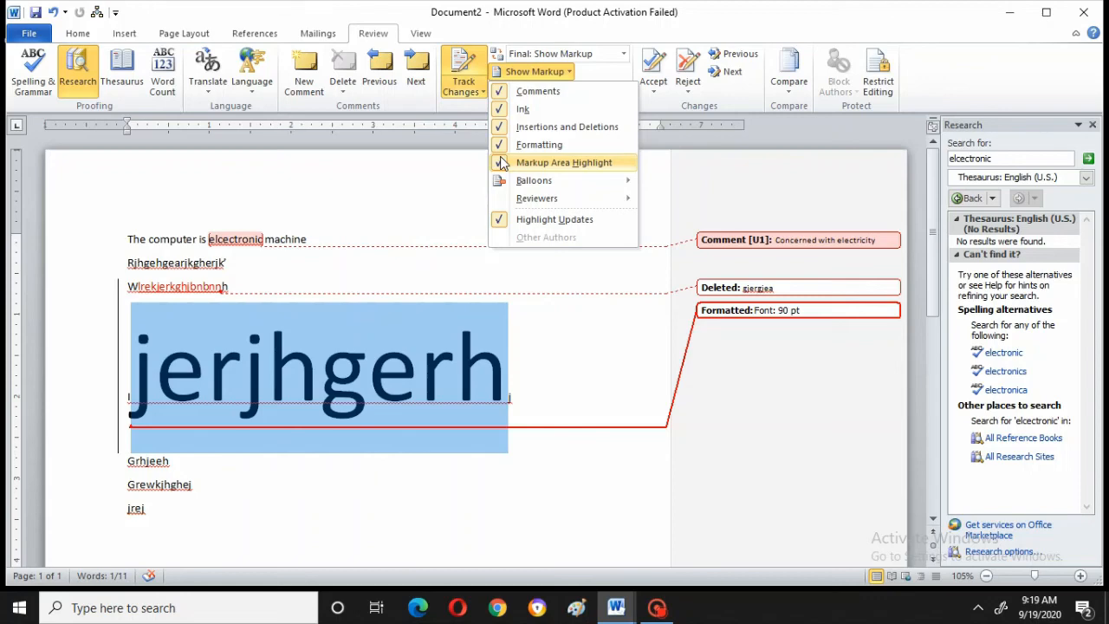
left_click(409, 185)
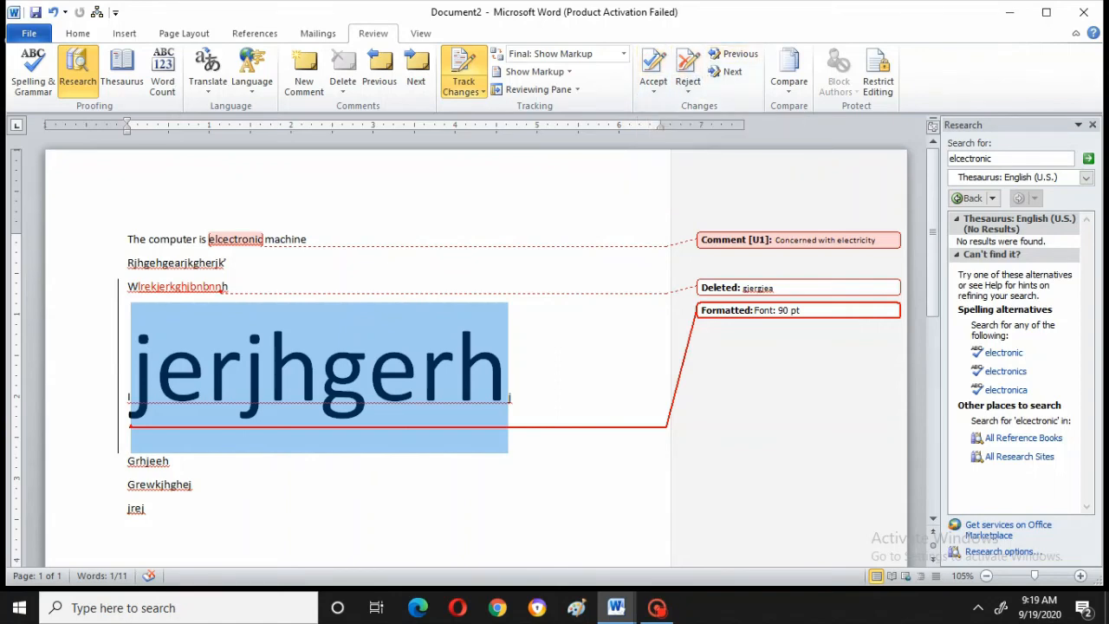
- Select "The computer is elcectronic" and apply Reject and Move to Next twice to remove the comment on "elcectronic"
left_click(308, 239)
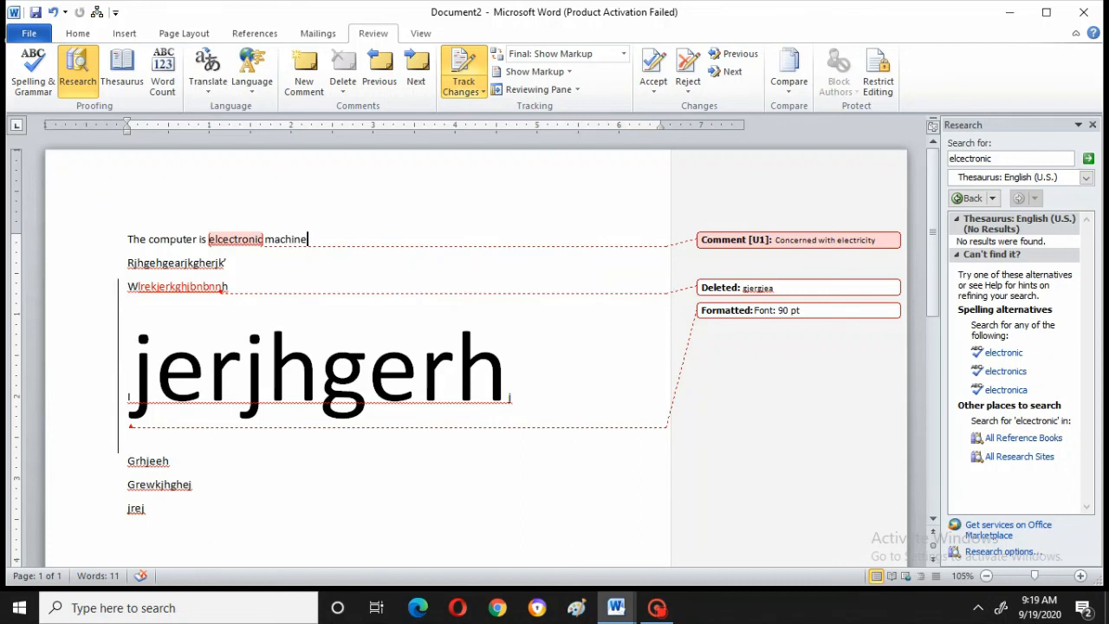
left_click(128, 239)
key("shift+Right")
key("shift+Right")
key("shift+Right")
key("shift+Right")
key("shift+Right")
key("shift+Right")
key("shift+Right")
key("shift+Right")
key("shift+Right")
key("shift+Right")
key("shift+Right")
key("shift+Right")
key("shift+Right")
key("shift+Right")
key("shift+Right")
key("shift+Right")
key("shift+Right")
key("shift+Right")
key("shift+Right")
key("shift+Right")
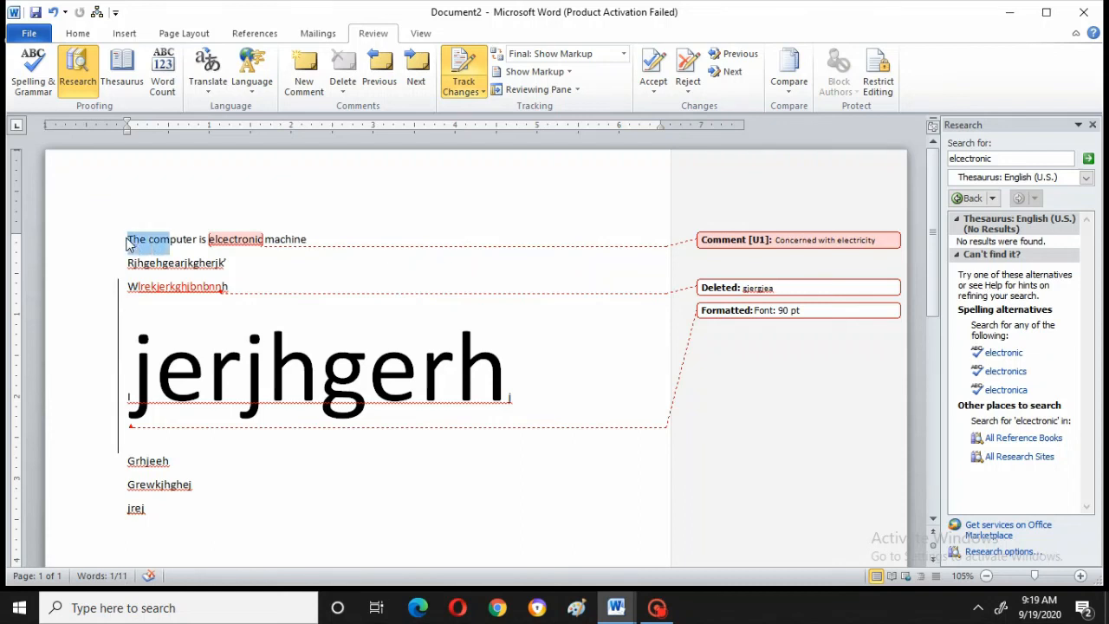
key("shift+Right")
key("shift+Right")
key("shift+Right")
key("shift+Right")
key("shift+Right")
key("shift+Right")
key("shift+Right")
key("shift+Right")
key("shift+Right")
key("shift+Right")
key("shift+Right")
key("shift+Right")
key("shift+Right")
key("shift+Right")
key("shift+Right")
key("shift+Right")
key("shift+Right")
key("shift+Right")
key("shift+Right")
key("shift+Right")
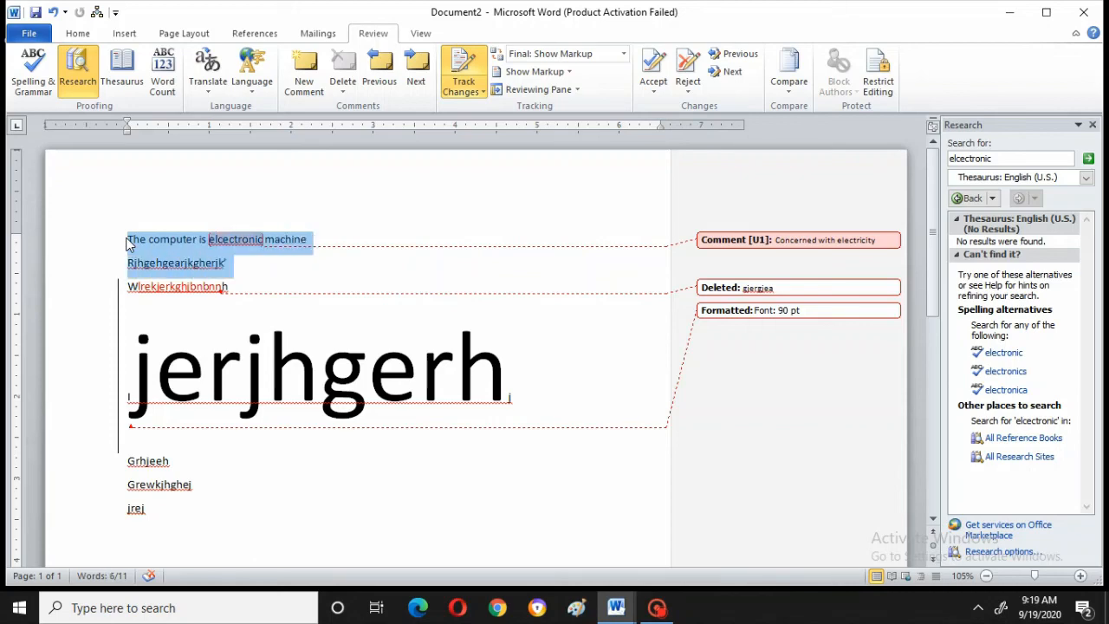
key("shift+Up")
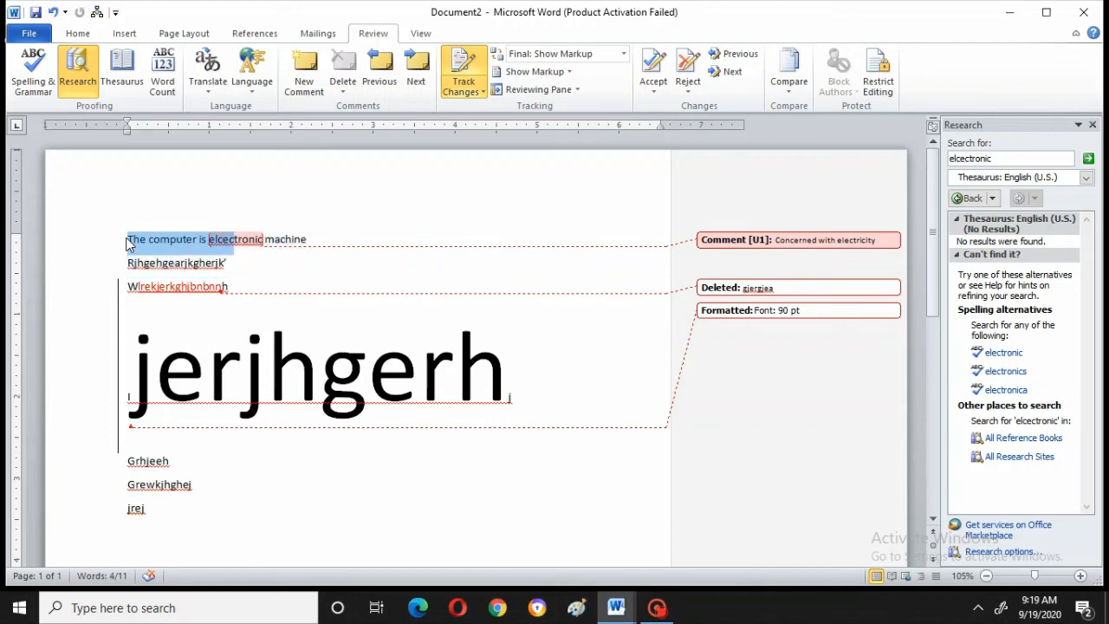
key("shift+Right")
key("shift+Right")
key("shift+Right")
key("shift+Right")
key("shift+Right")
key("shift+Right")
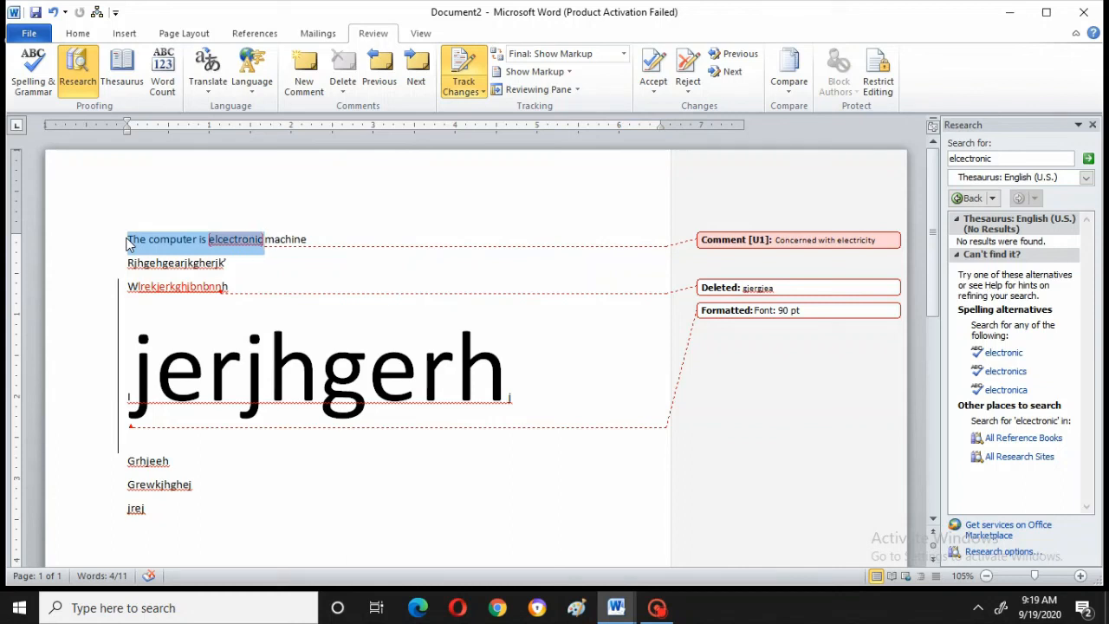
left_click(687, 82)
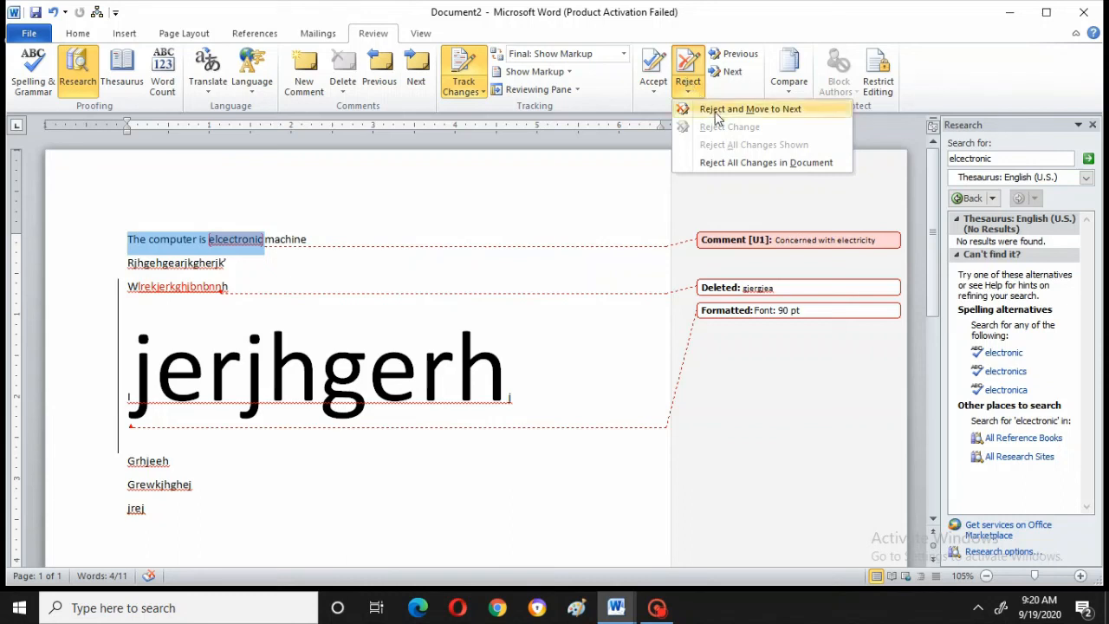
left_click(716, 112)
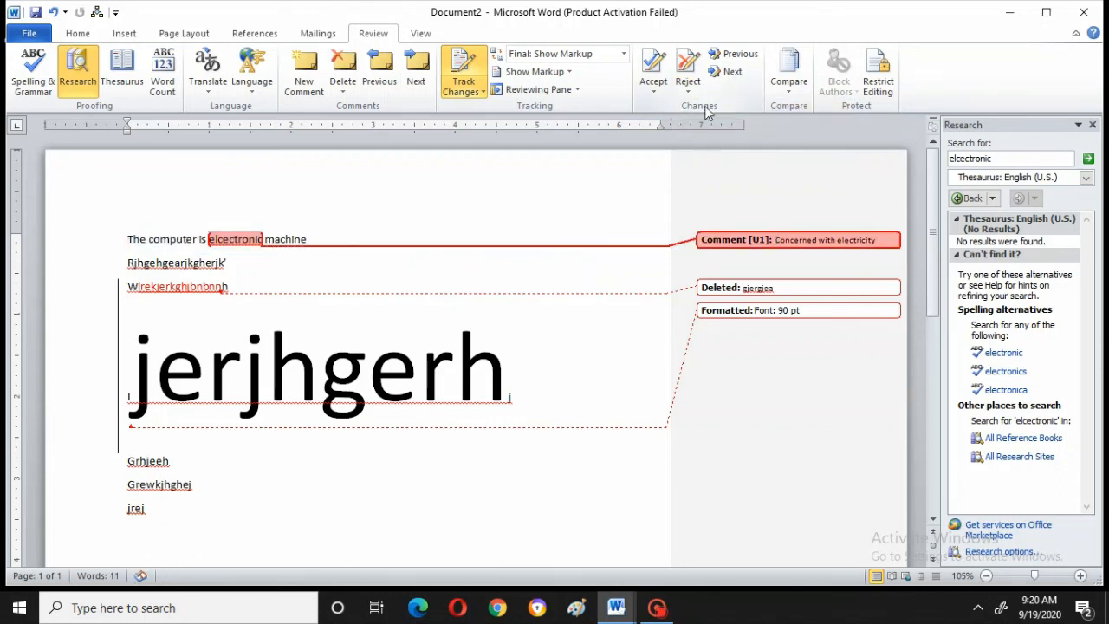
left_click(687, 81)
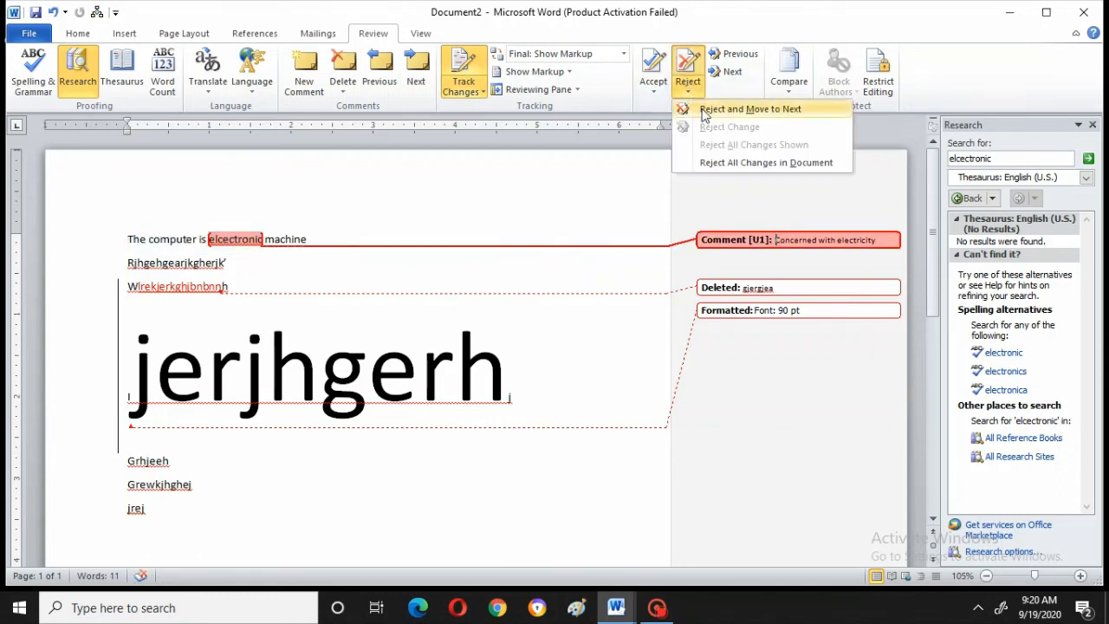
left_click(729, 110)
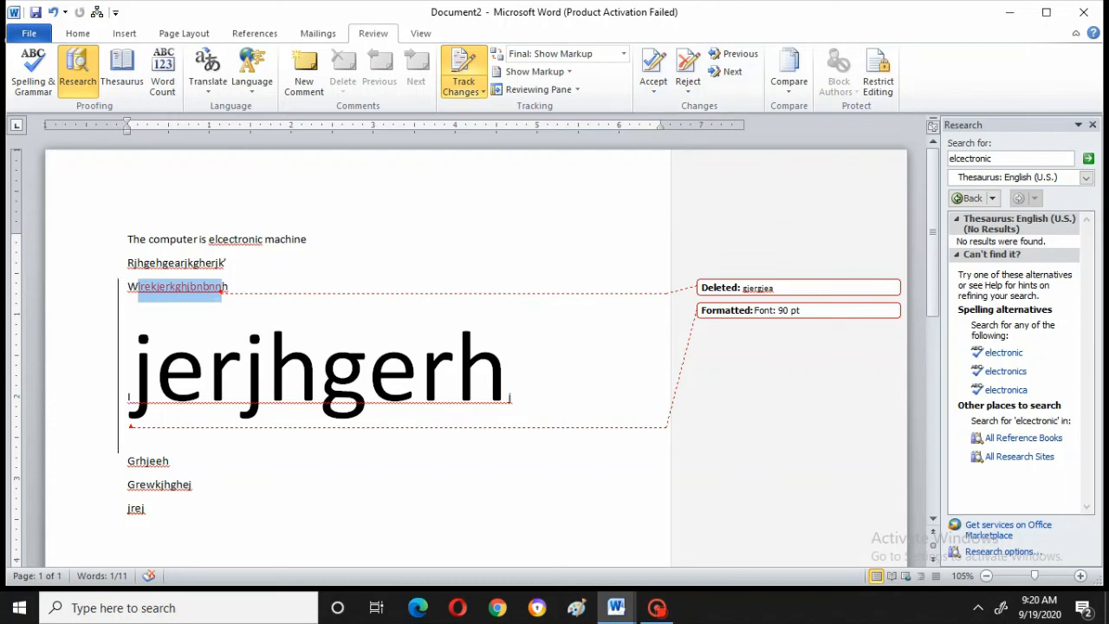
- Look for the tracked change preceding the inserted text in the third line, declining to continue searching from the document's end
mouse_move(213, 300)
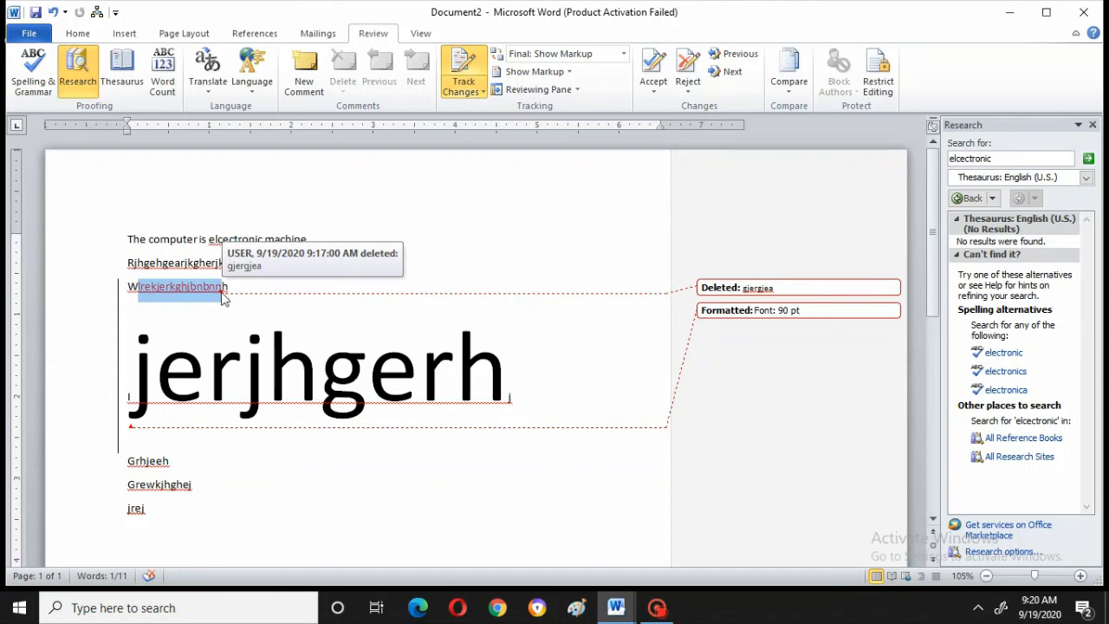
left_click(734, 56)
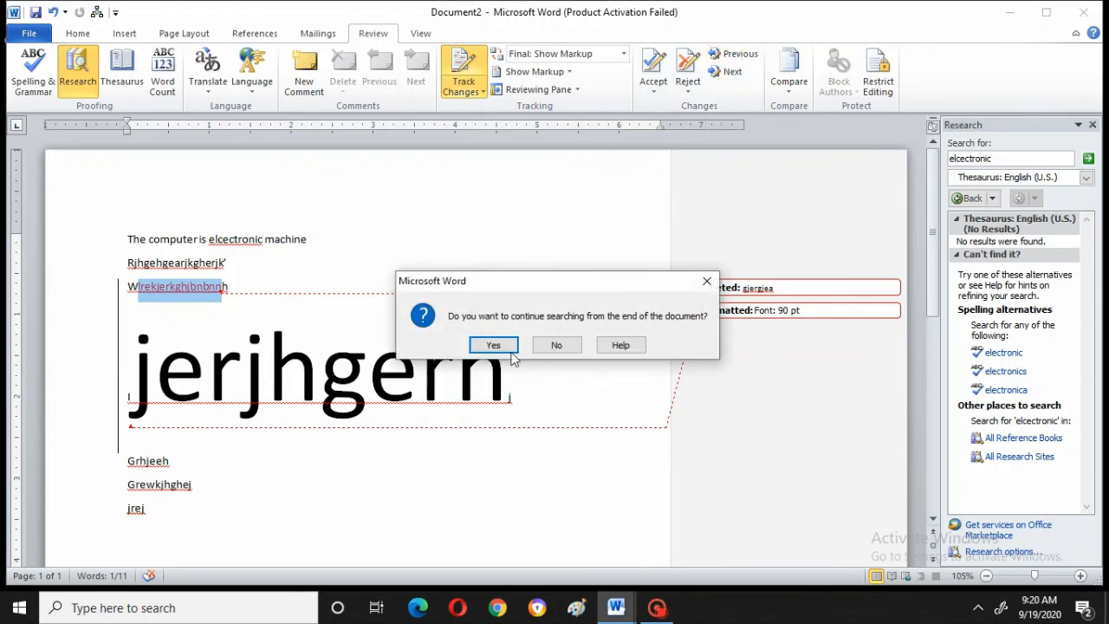
left_click(560, 347)
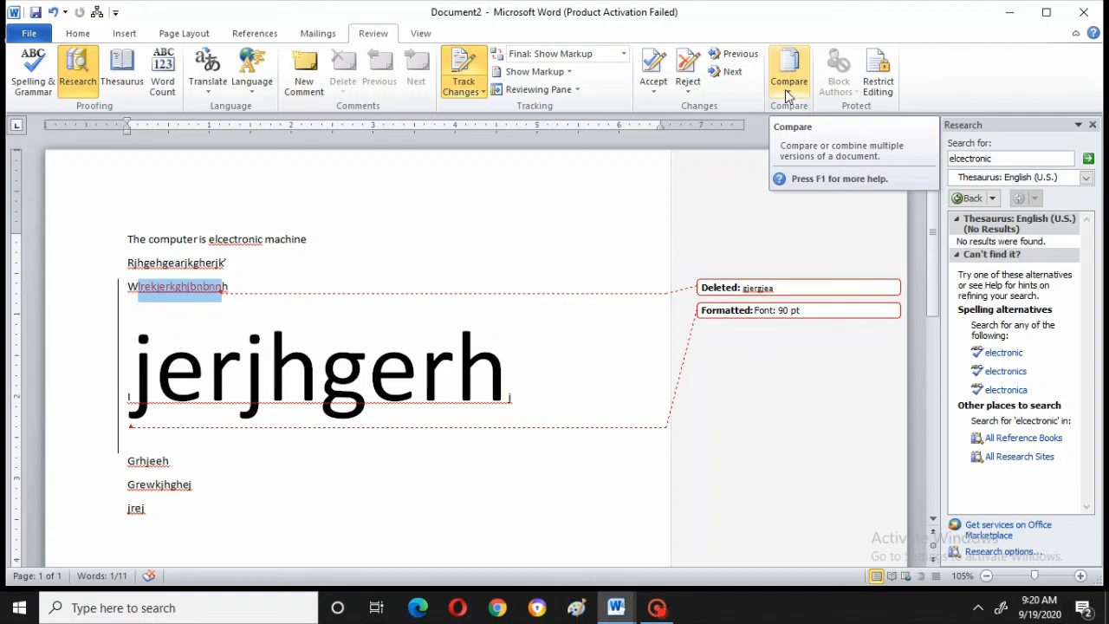
- Check which Word documents are open from the desktop, then return to Document2 and show the available document comparison options
key("super+d")
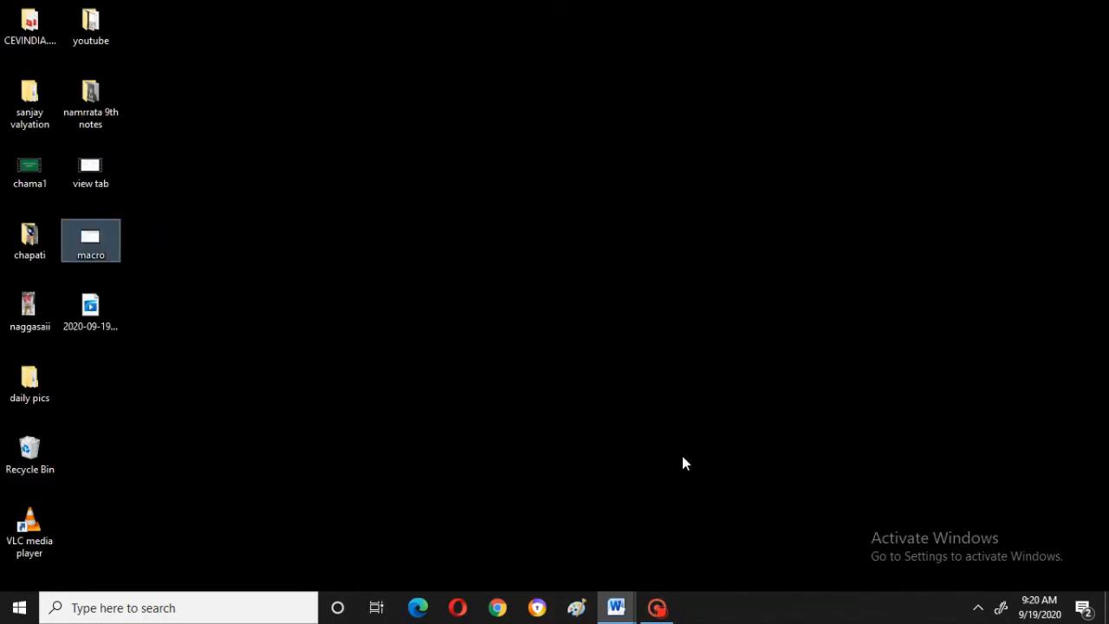
mouse_move(620, 598)
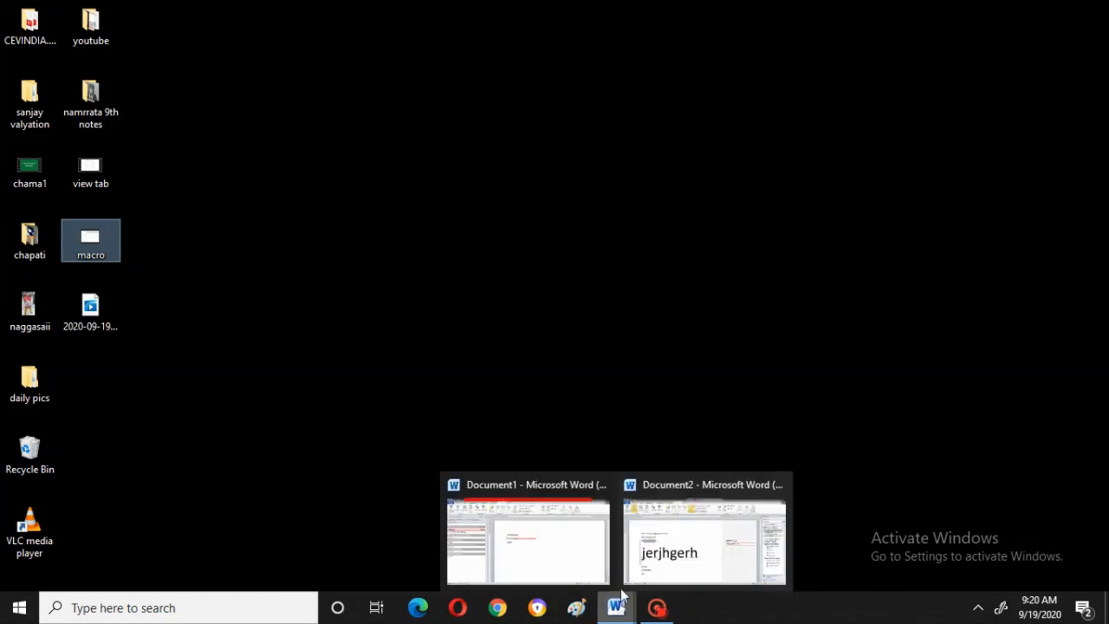
left_click(655, 557)
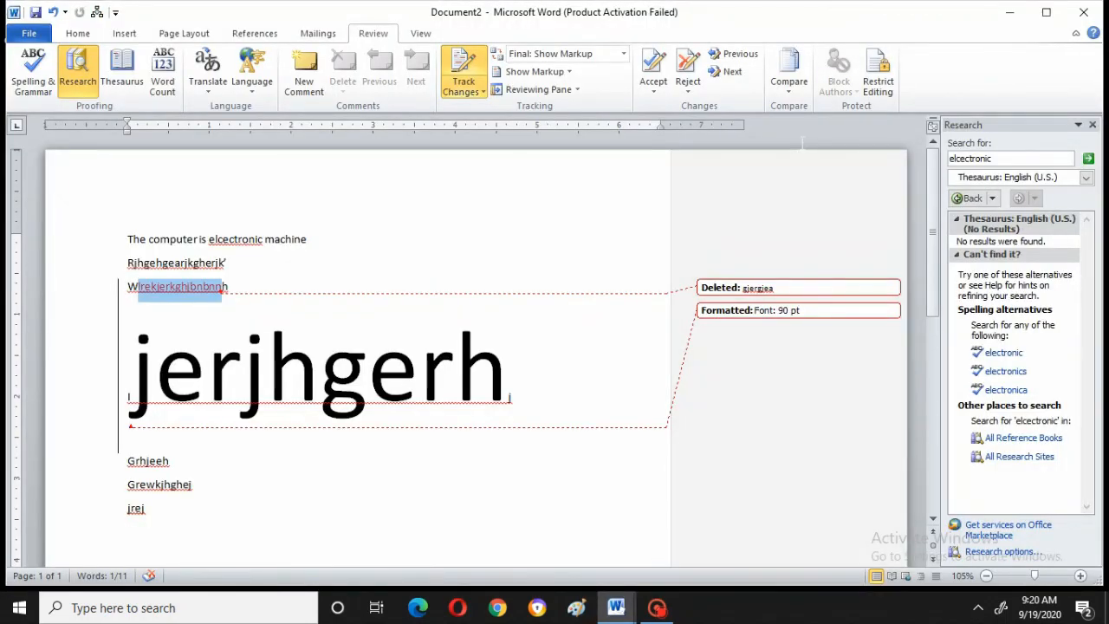
left_click(786, 88)
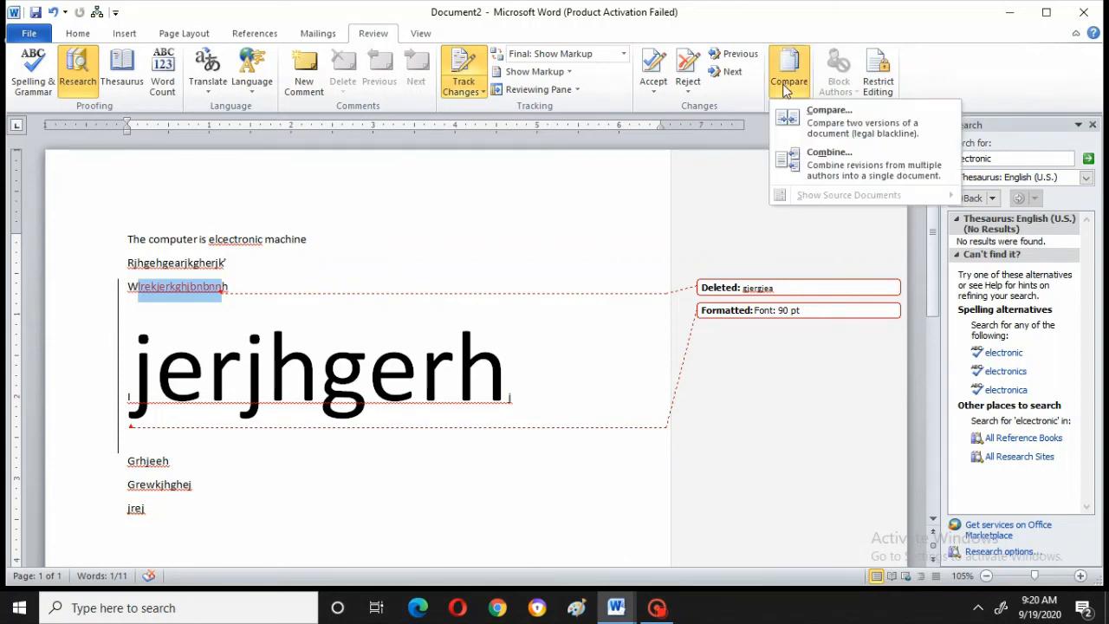